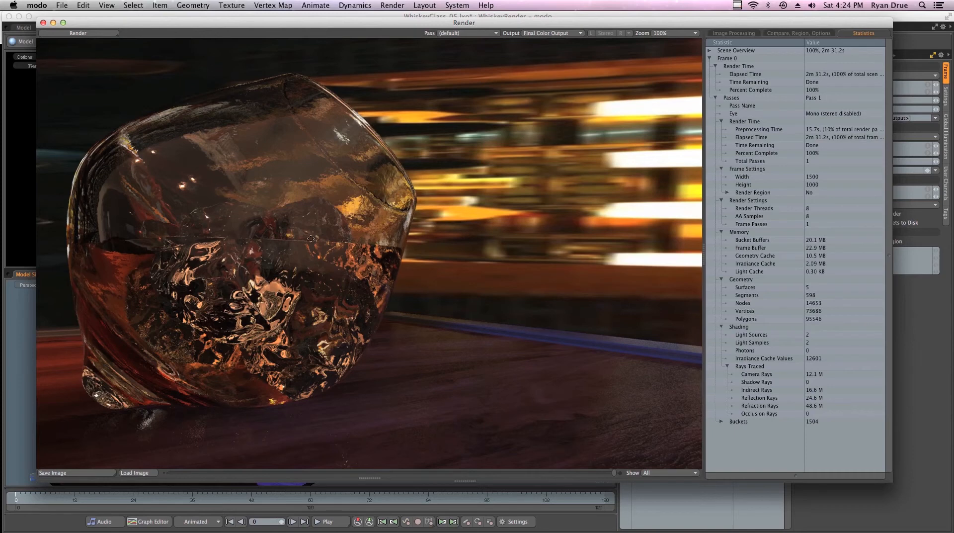
- Close the finished whiskey glass render window to get back to the WhiskeyGlass_05 scene preview
{"action": "left_click", "coordinate": [43, 22]}
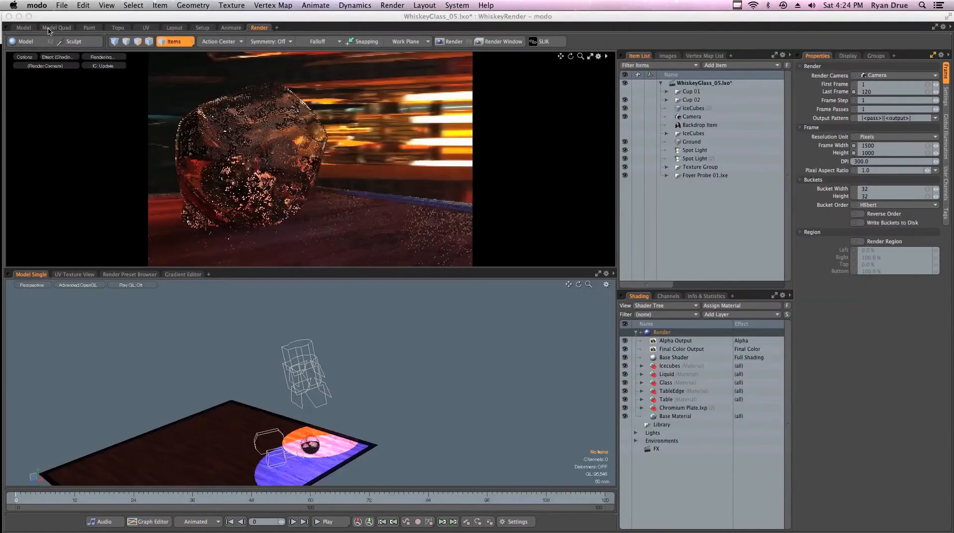
- Select the Glass material's Noise (3) bump layer and preview its texture
{"action": "left_click", "coordinate": [300, 144]}
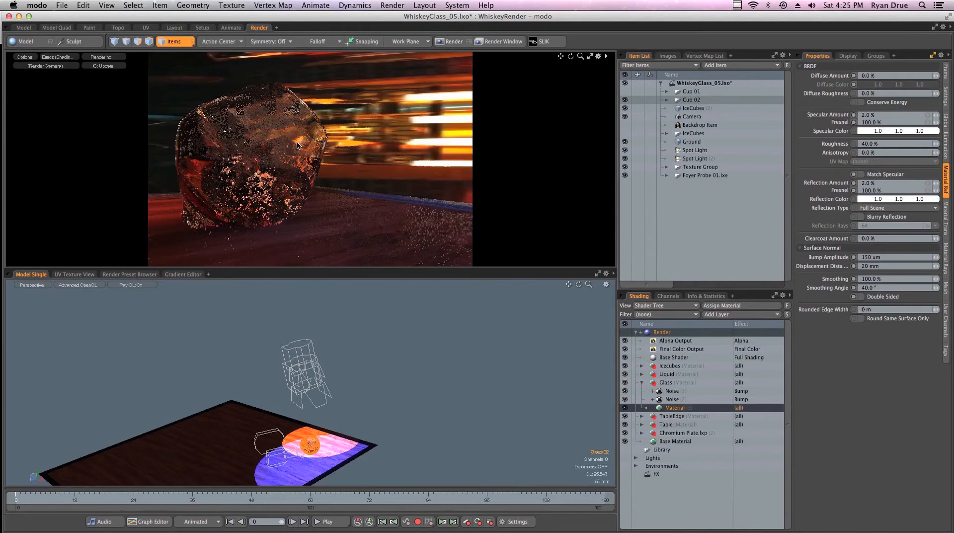
{"action": "left_click", "coordinate": [691, 390]}
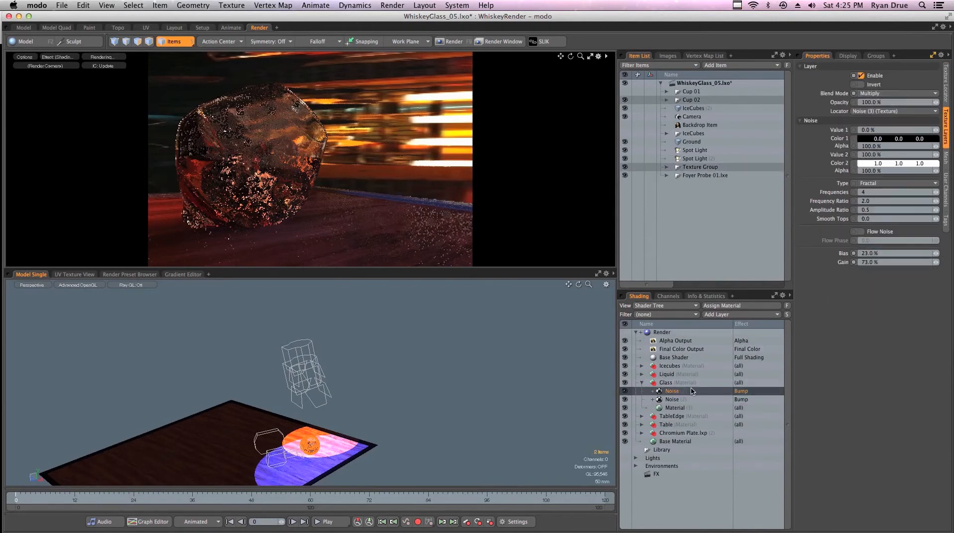
{"action": "left_click", "coordinate": [945, 96]}
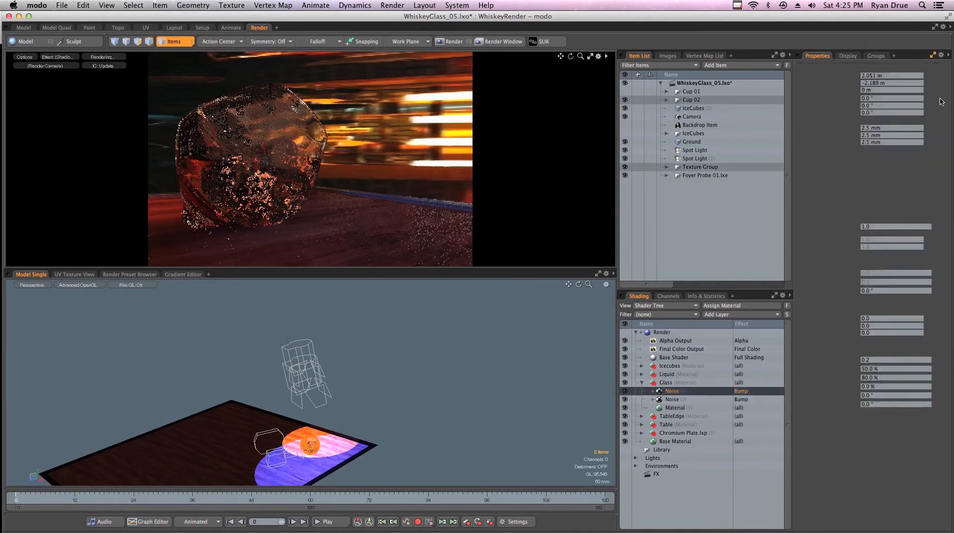
{"action": "left_click", "coordinate": [676, 399]}
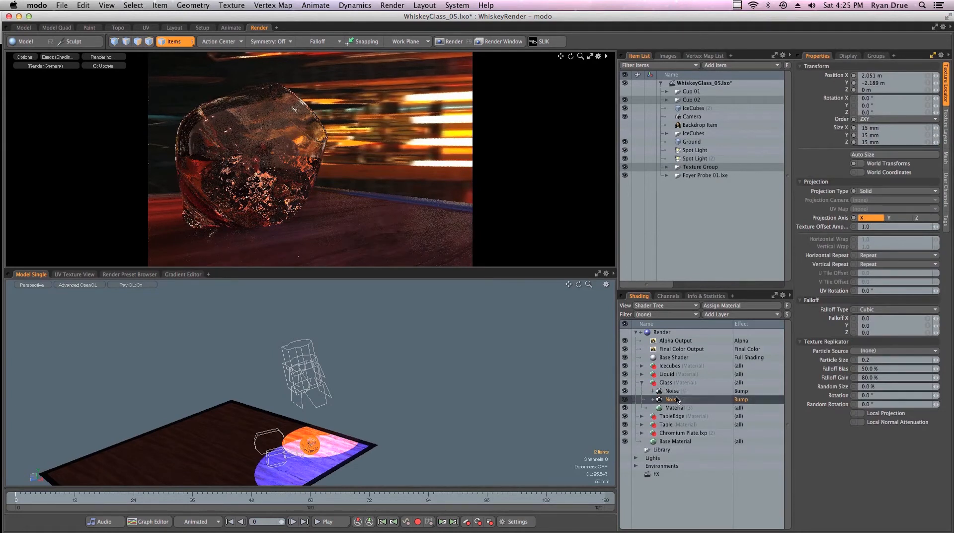
{"action": "left_click", "coordinate": [676, 391]}
{"action": "key", "text": "F8"}
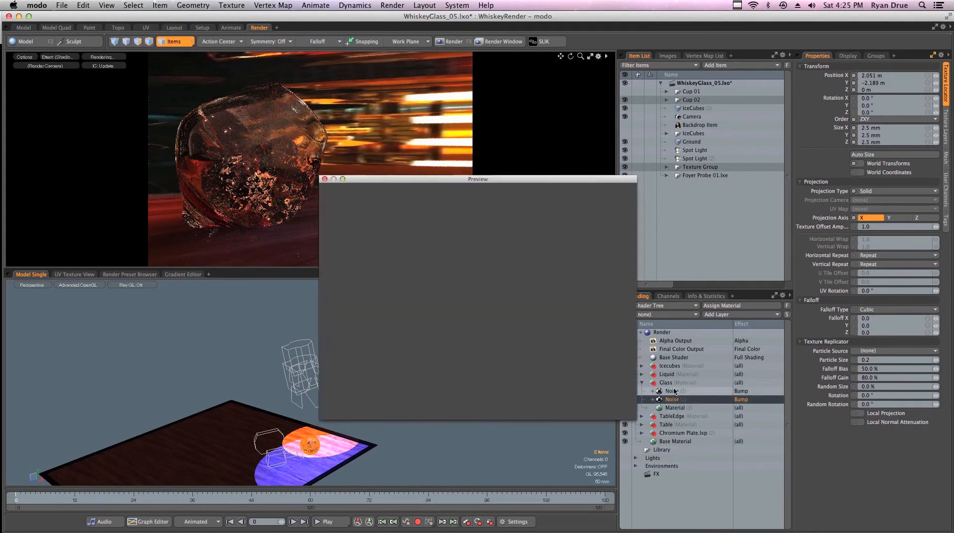
{"action": "left_click", "coordinate": [324, 179]}
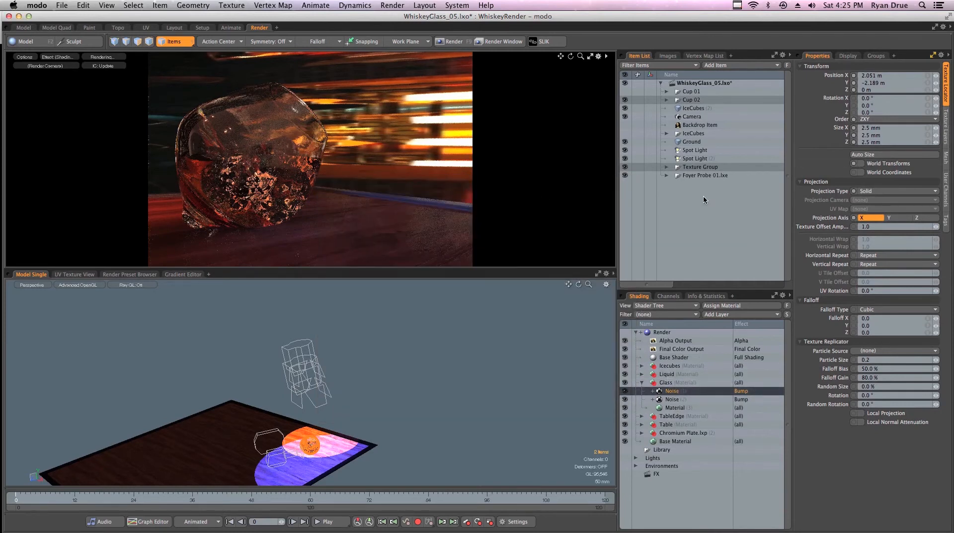
- Set the Noise (3) layer's opacity to 50%
{"action": "left_click", "coordinate": [945, 137]}
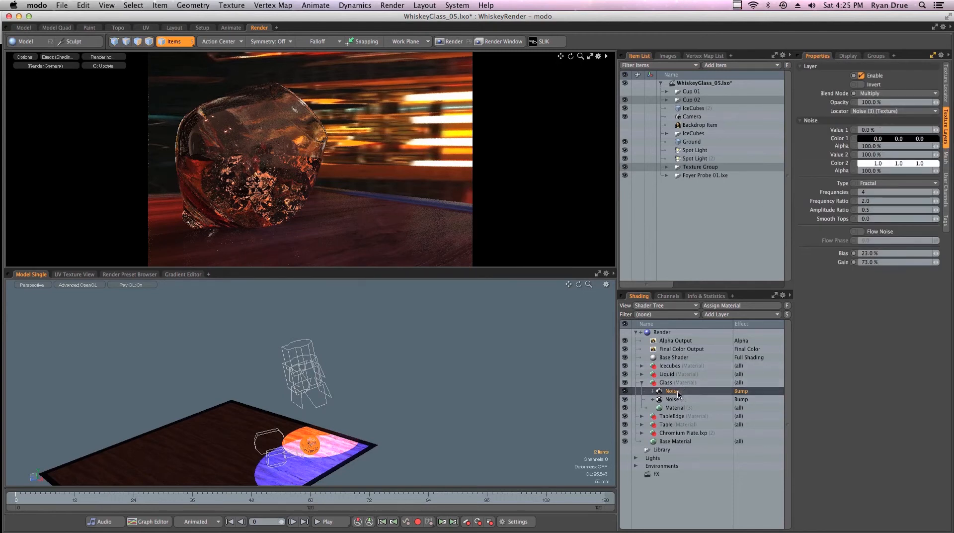
{"action": "left_click", "coordinate": [889, 102]}
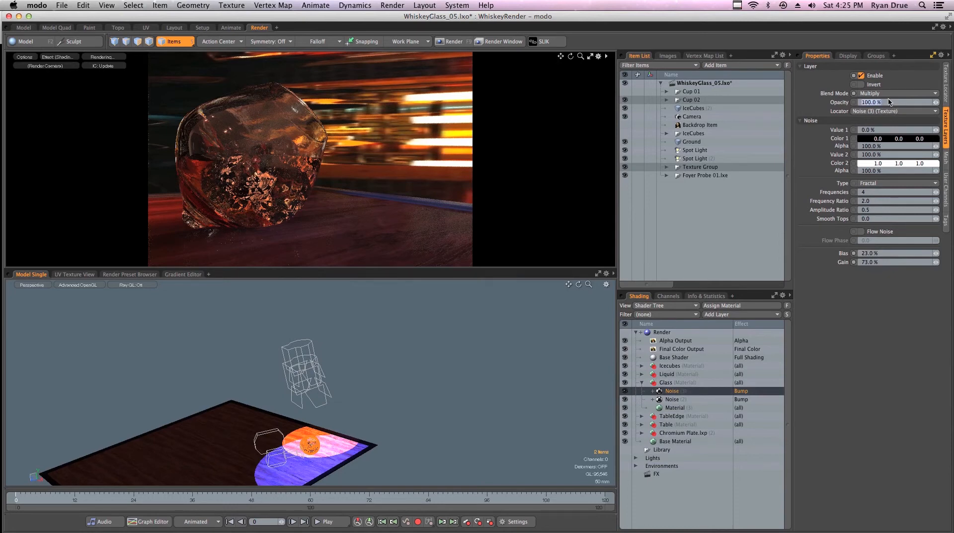
{"action": "type", "text": "50"}
{"action": "key", "text": "Return"}
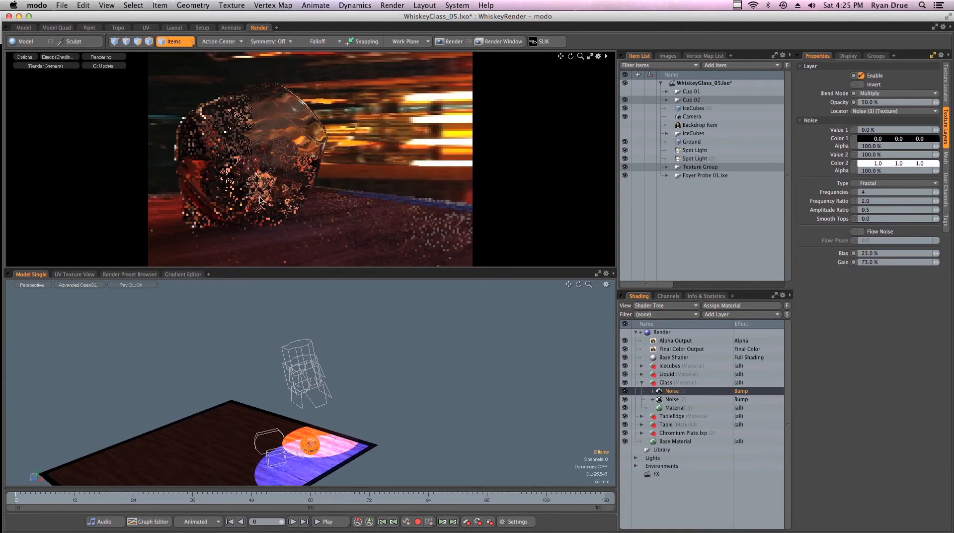
- Review the last full render, then select the Render item showing frames 1–120 at 1500 × 1000, 300 DPI
{"action": "left_click", "coordinate": [397, 7]}
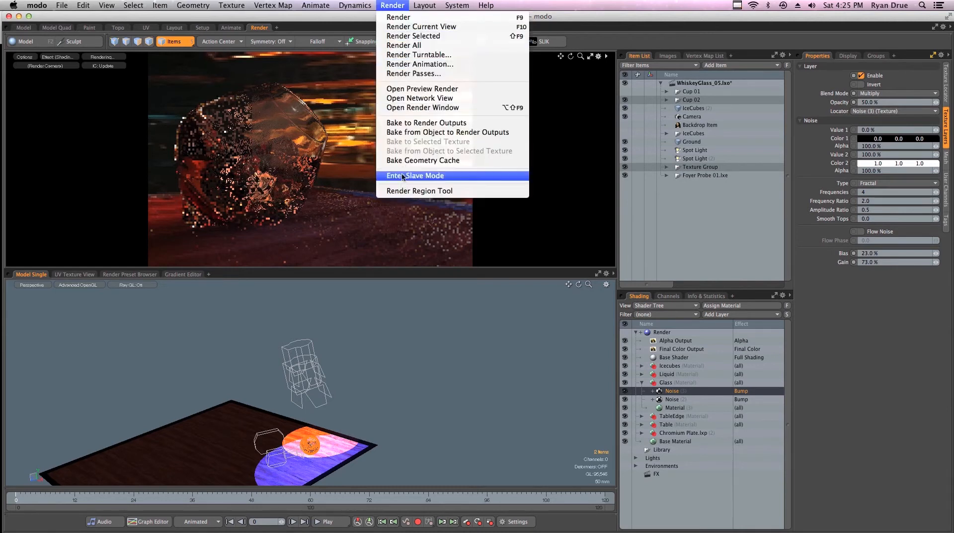
{"action": "left_click", "coordinate": [409, 107]}
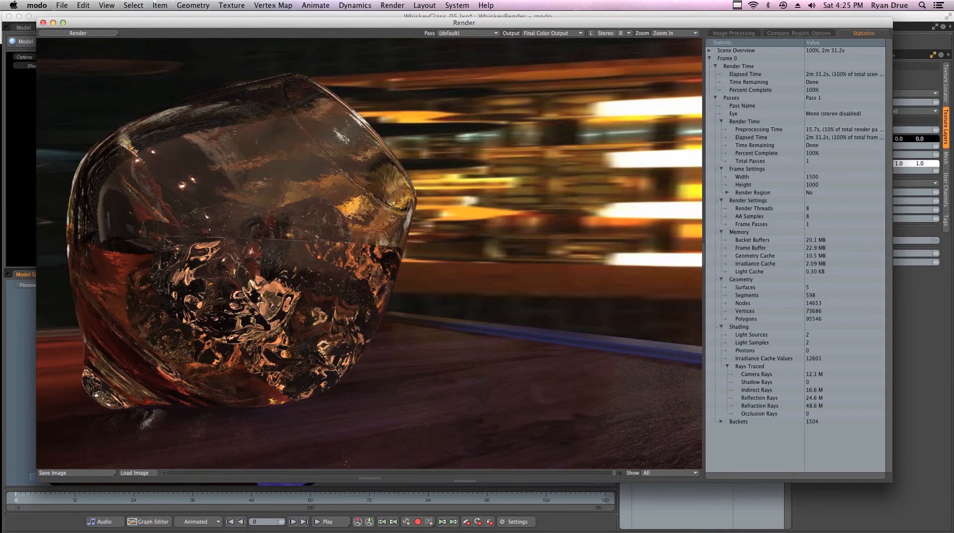
{"action": "left_click", "coordinate": [43, 22]}
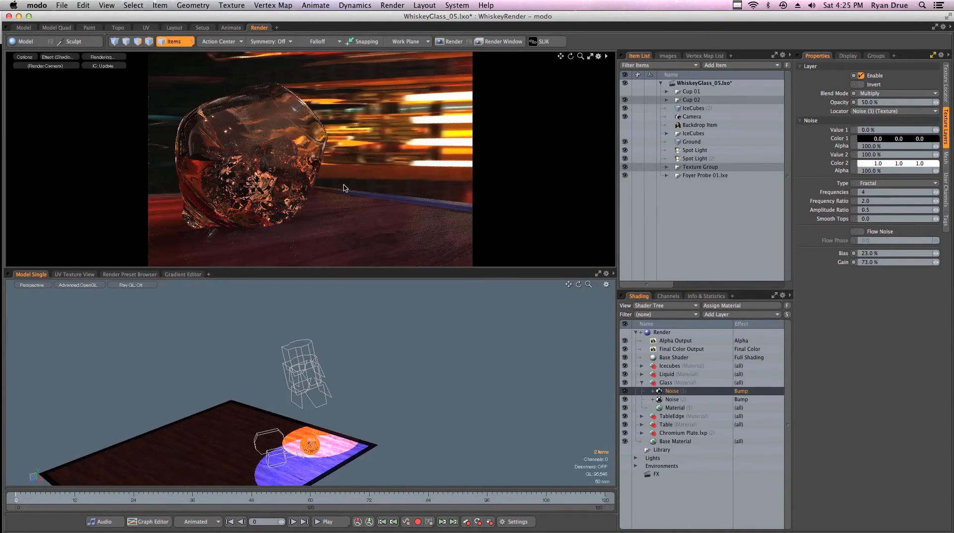
{"action": "left_click", "coordinate": [669, 334]}
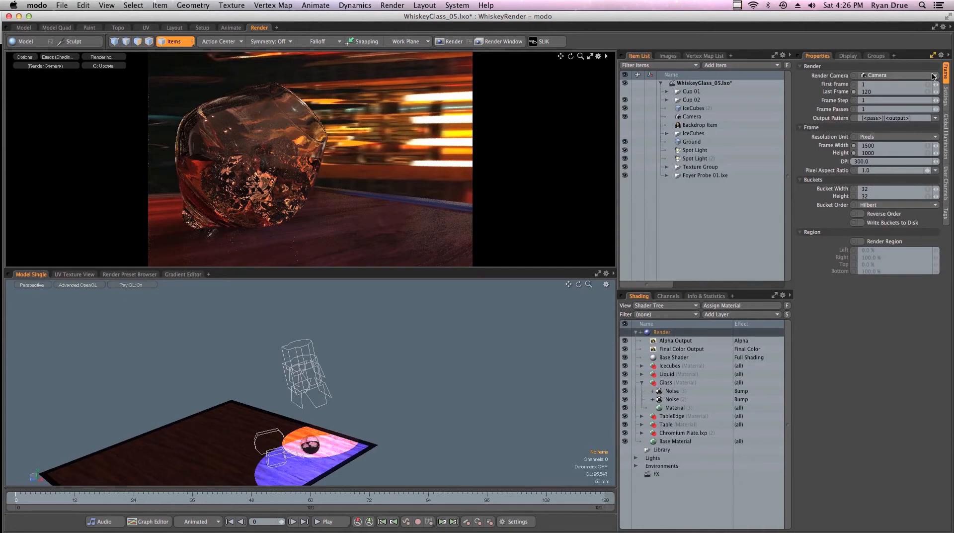
- Show the Render settings (8-sample Gaussian antialiasing, depth 8) and zoom in toward the glass
{"action": "left_click", "coordinate": [947, 104]}
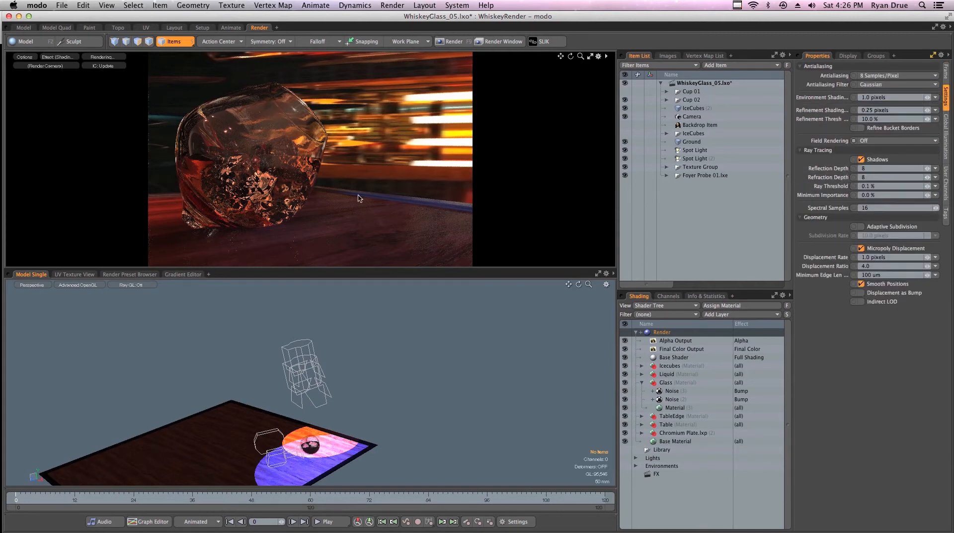
{"action": "scroll", "coordinate": [344, 438], "scroll_direction": "up", "scroll_amount": 5}
{"action": "left_click_drag", "start_coordinate": [344, 432], "coordinate": [340, 409], "text": "alt+shift"}
{"action": "scroll", "coordinate": [336, 413], "scroll_direction": "up", "scroll_amount": 5}
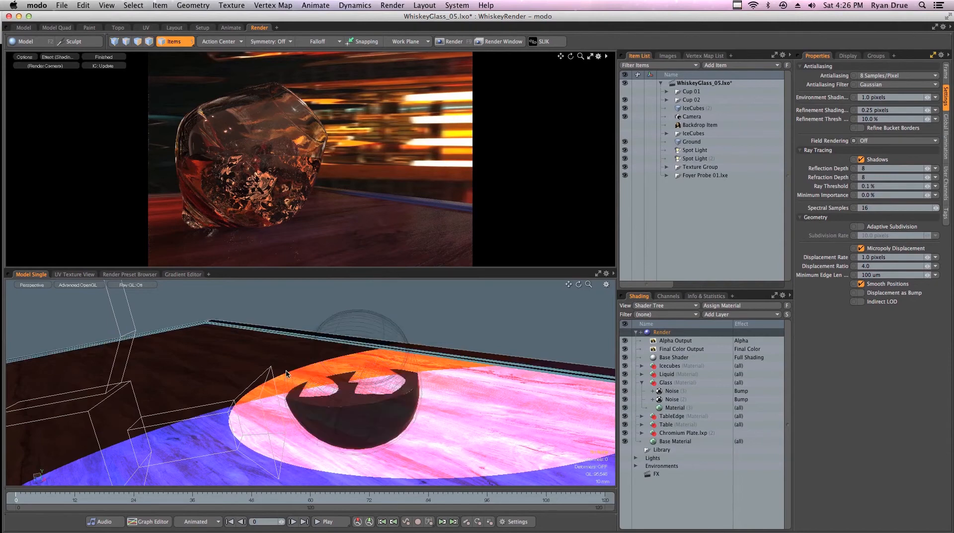
- Orbit around the glass and raise the refraction depth from 8 to 12
{"action": "left_click_drag", "start_coordinate": [357, 370], "coordinate": [352, 425], "text": "alt"}
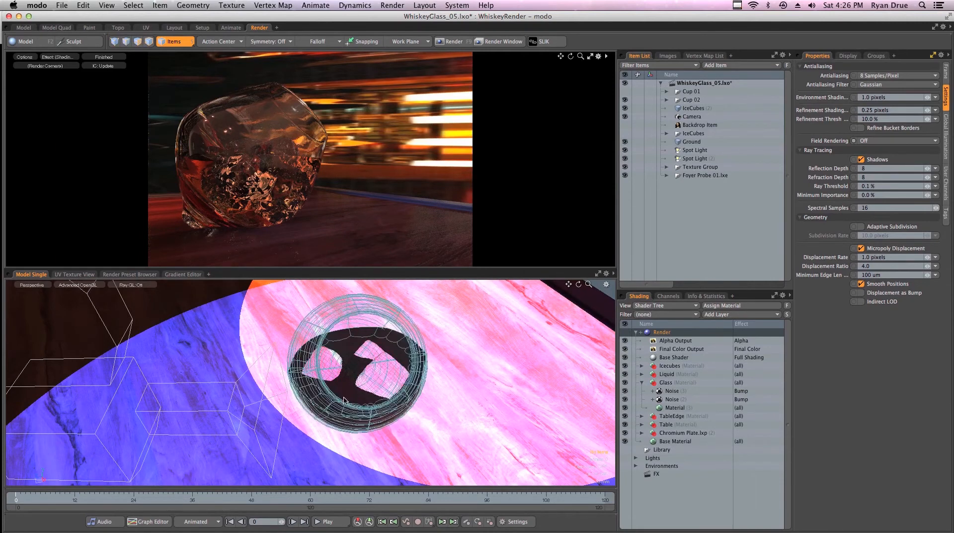
{"action": "scroll", "coordinate": [384, 386], "scroll_direction": "up", "scroll_amount": 4}
{"action": "left_click_drag", "start_coordinate": [383, 387], "coordinate": [416, 348], "text": "alt"}
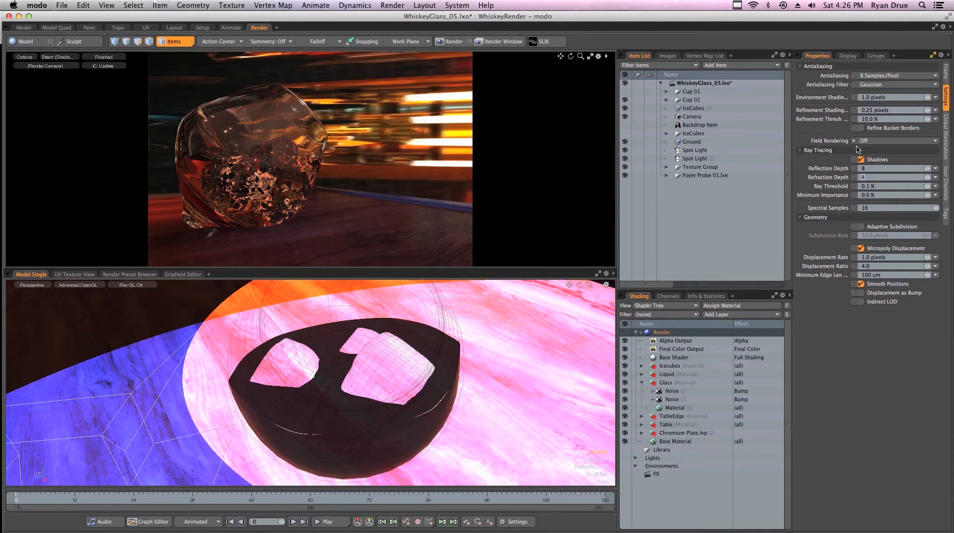
{"action": "key", "text": "Return"}
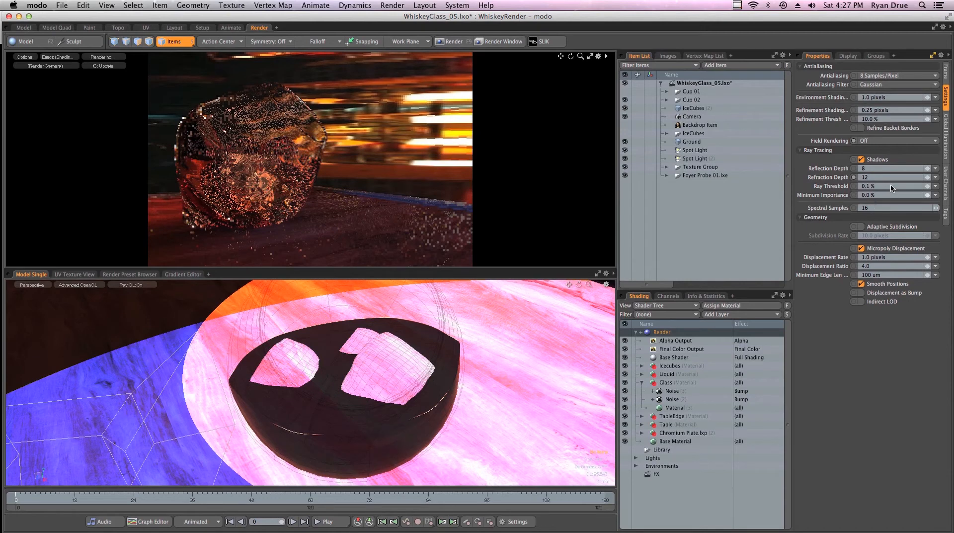
{"action": "type", "text": "8"}
{"action": "key", "text": "Return"}
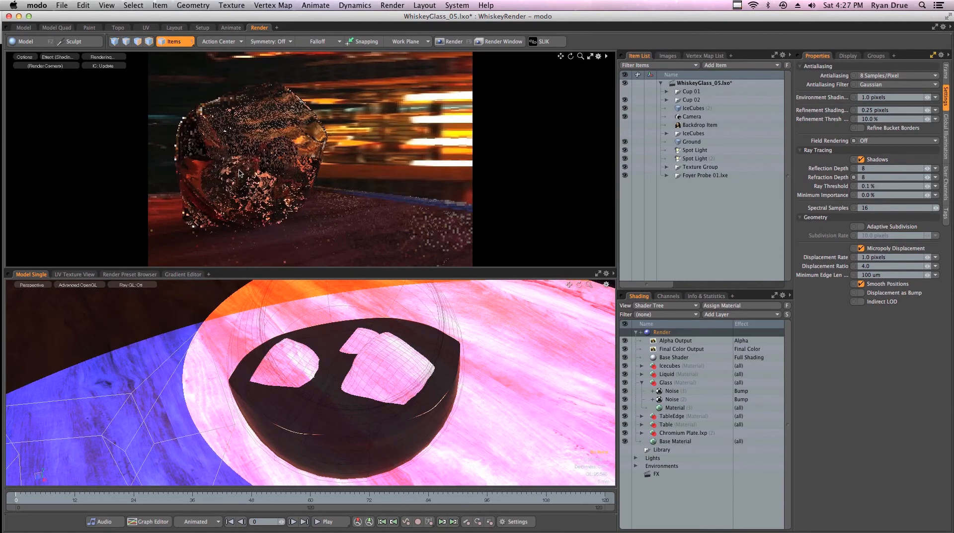
{"action": "left_click", "coordinate": [875, 177]}
{"action": "type", "text": "1"}
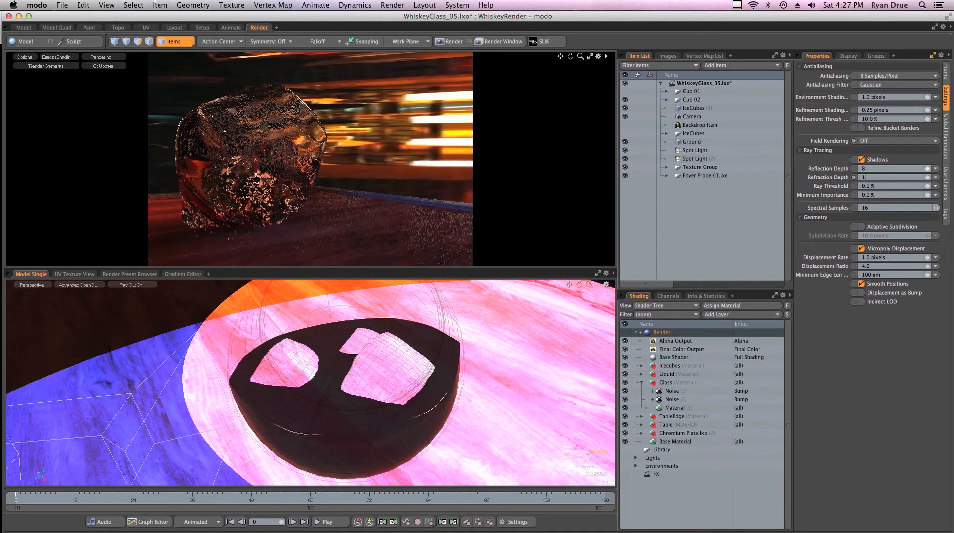
{"action": "type", "text": "2"}
{"action": "key", "text": "Return"}
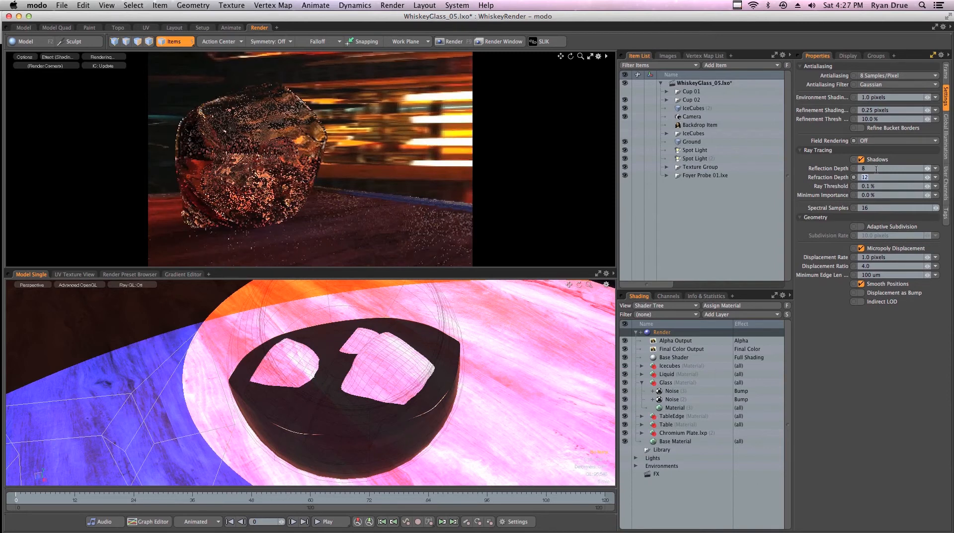
{"action": "type", "text": "16"}
{"action": "key", "text": "Return"}
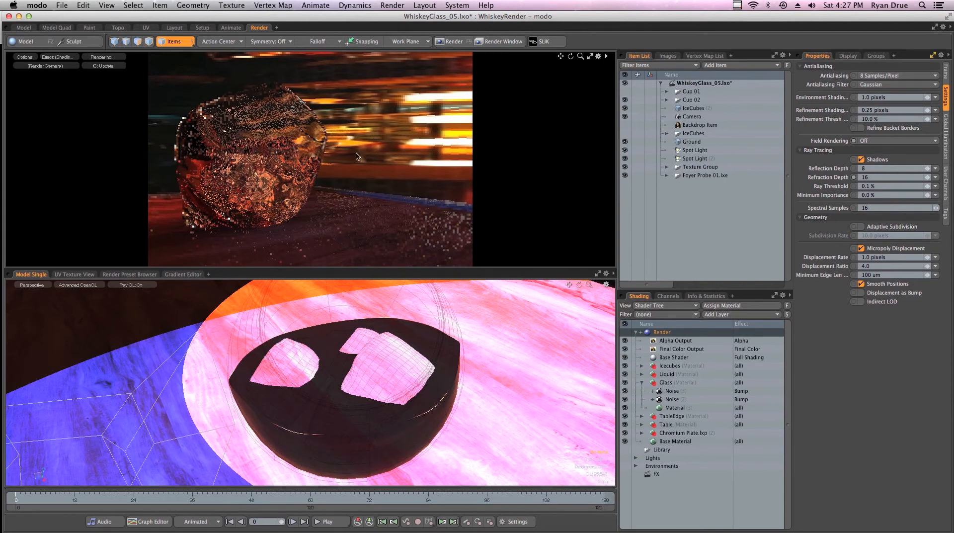
{"action": "left_click", "coordinate": [870, 177]}
{"action": "type", "text": "12"}
{"action": "key", "text": "Return"}
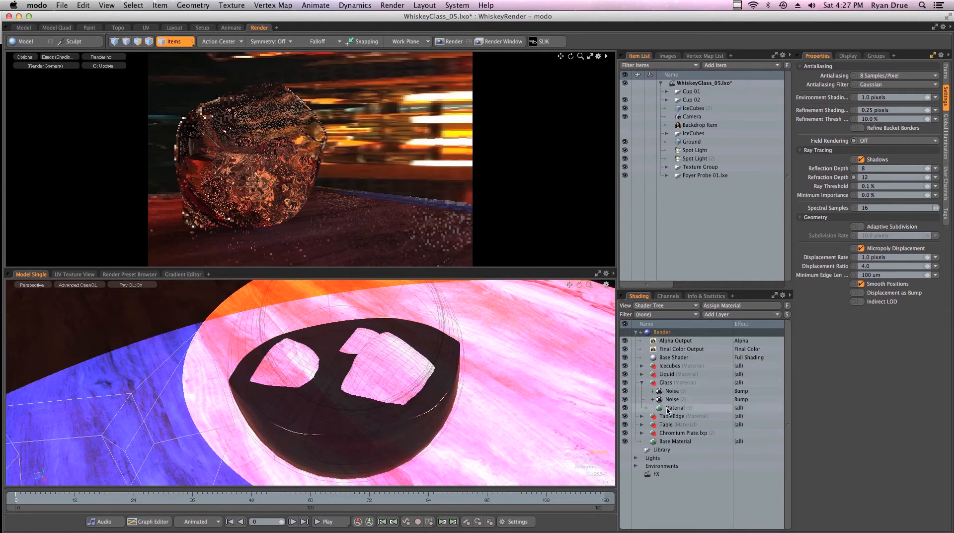
- Expand Icecubes and Glass Frosted 01.lxp and review GlassFrosted01's transparency and ray tracing settings
{"action": "left_click", "coordinate": [642, 366]}
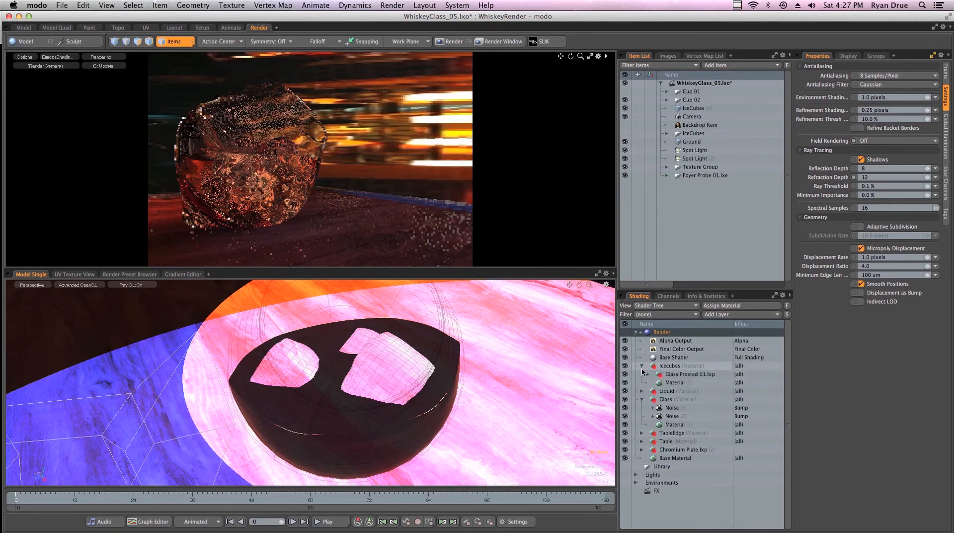
{"action": "left_click", "coordinate": [647, 374]}
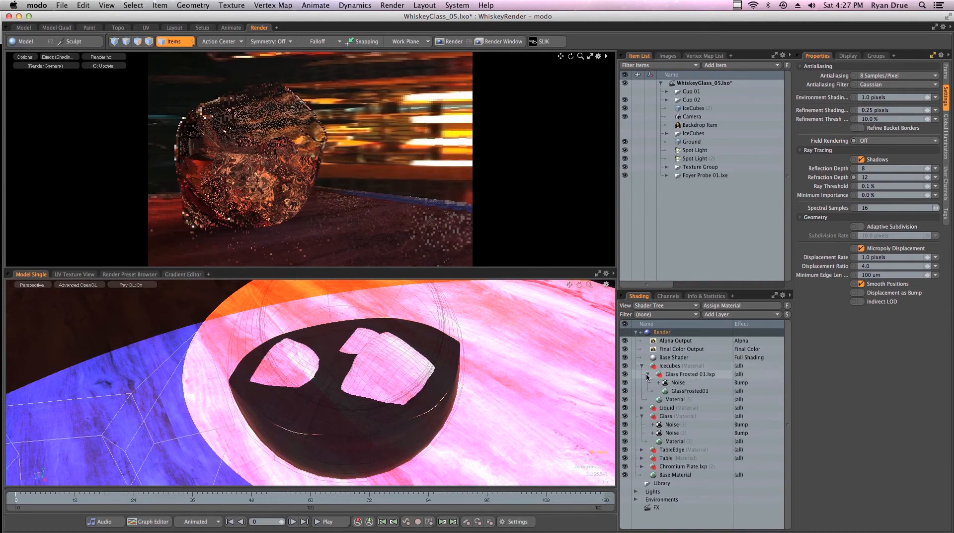
{"action": "left_click", "coordinate": [686, 392]}
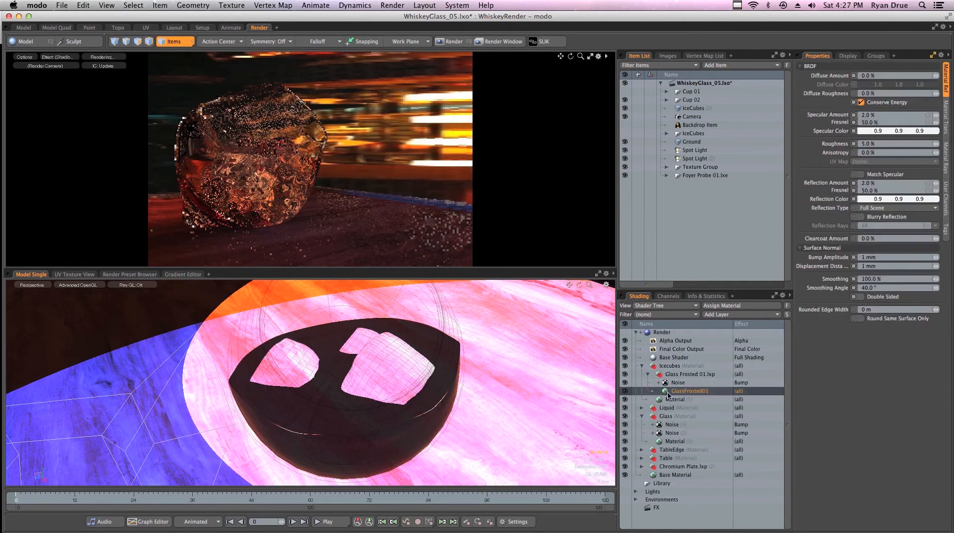
{"action": "left_click", "coordinate": [946, 117]}
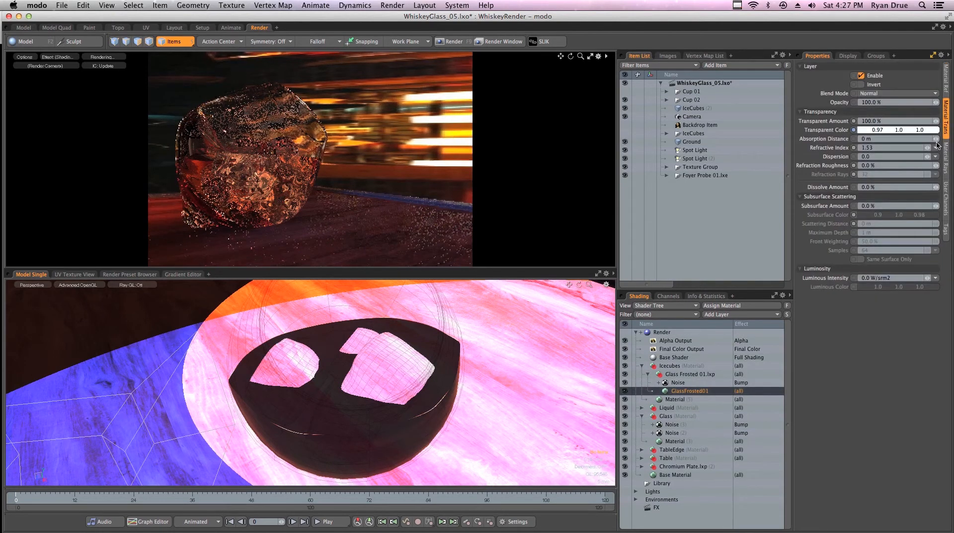
{"action": "left_click", "coordinate": [945, 158]}
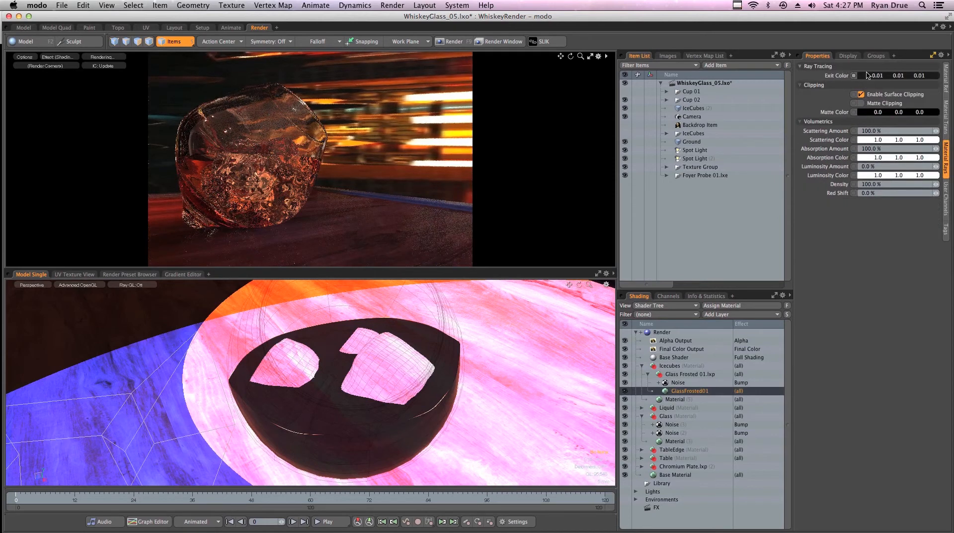
- Check the Glass material, toggling surface clipping off and back on, then select Render
{"action": "left_click", "coordinate": [675, 442]}
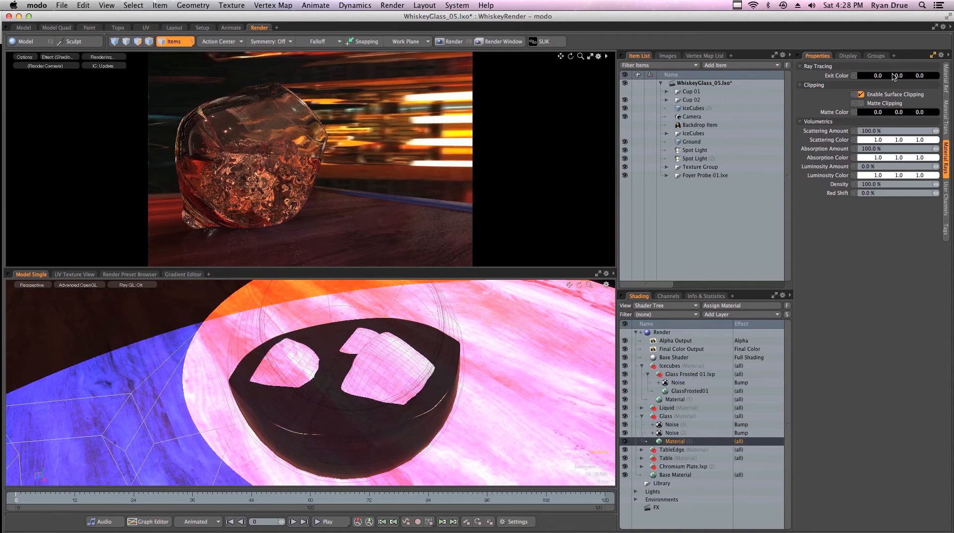
{"action": "left_click", "coordinate": [861, 95]}
{"action": "left_click", "coordinate": [862, 95]}
{"action": "left_click", "coordinate": [702, 332]}
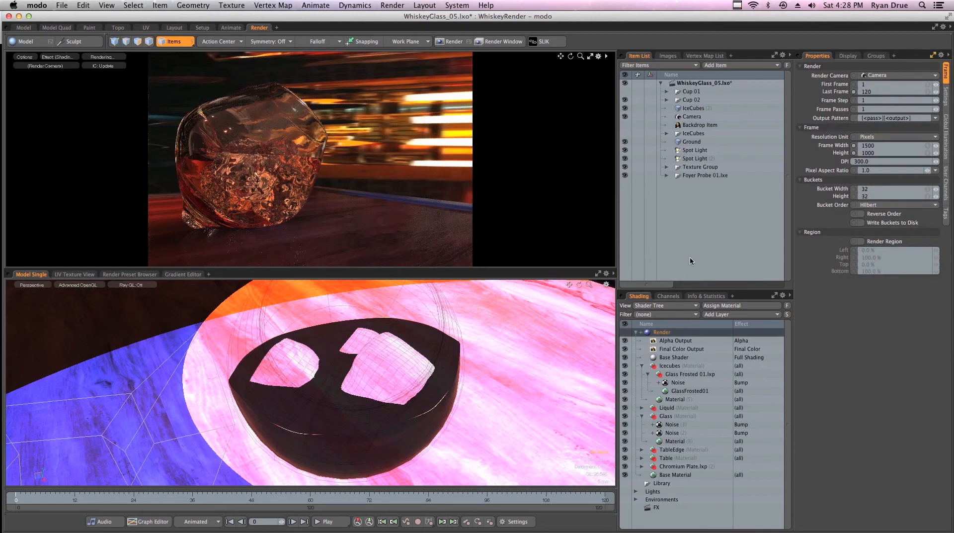
- Show the Render item's Settings tab with antialiasing, ray tracing and geometry options
{"action": "left_click", "coordinate": [947, 97]}
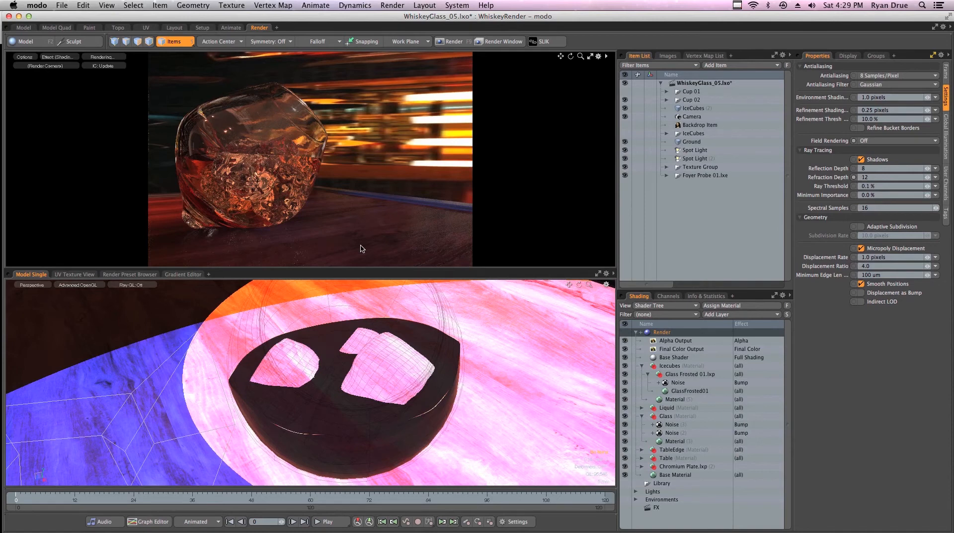
- Select the Environment item and set its intensity from 1.0 to 2.0 W/srm2
{"action": "left_click", "coordinate": [662, 500]}
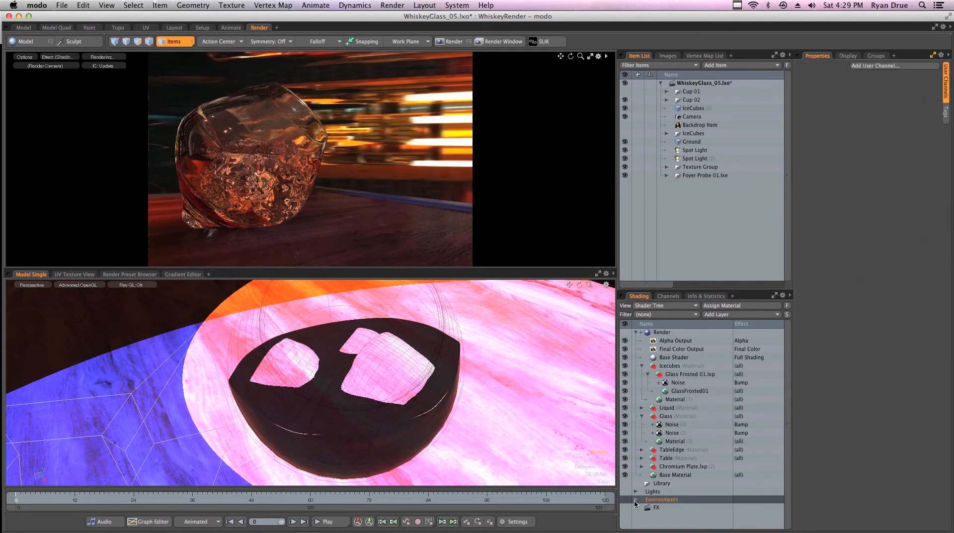
{"action": "left_click", "coordinate": [635, 499]}
{"action": "left_click", "coordinate": [671, 500]}
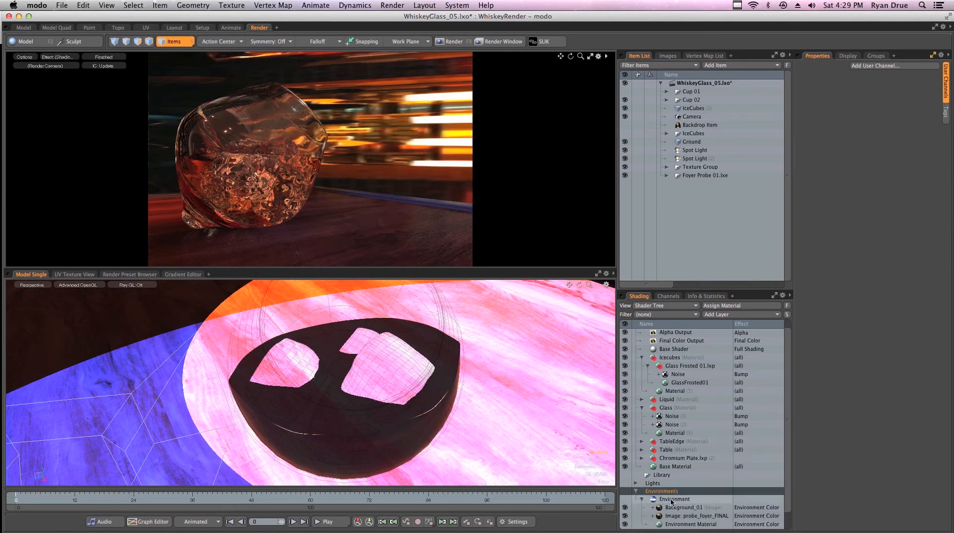
{"action": "left_click", "coordinate": [643, 499]}
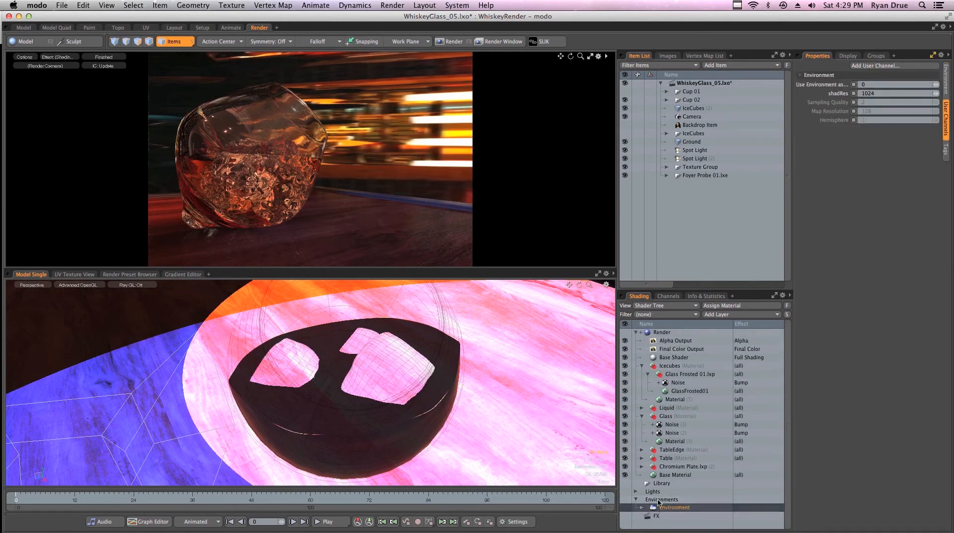
{"action": "left_click", "coordinate": [946, 79]}
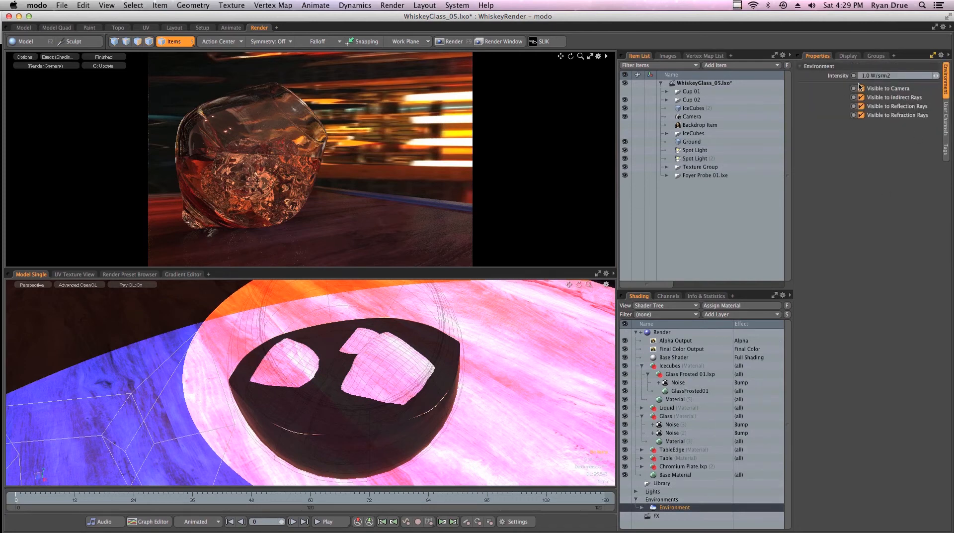
{"action": "left_click", "coordinate": [642, 508]}
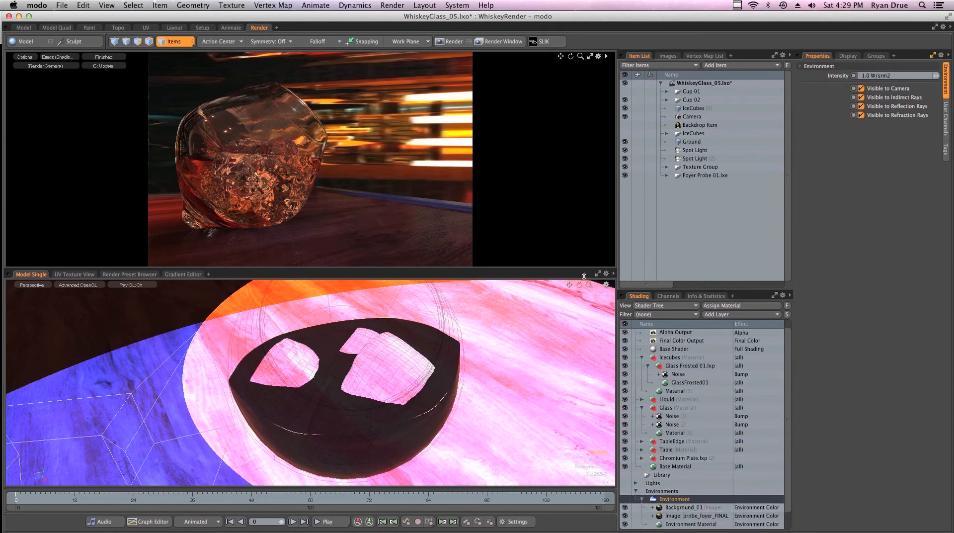
{"action": "left_click", "coordinate": [897, 75]}
{"action": "type", "text": "2"}
{"action": "key", "text": "Return"}
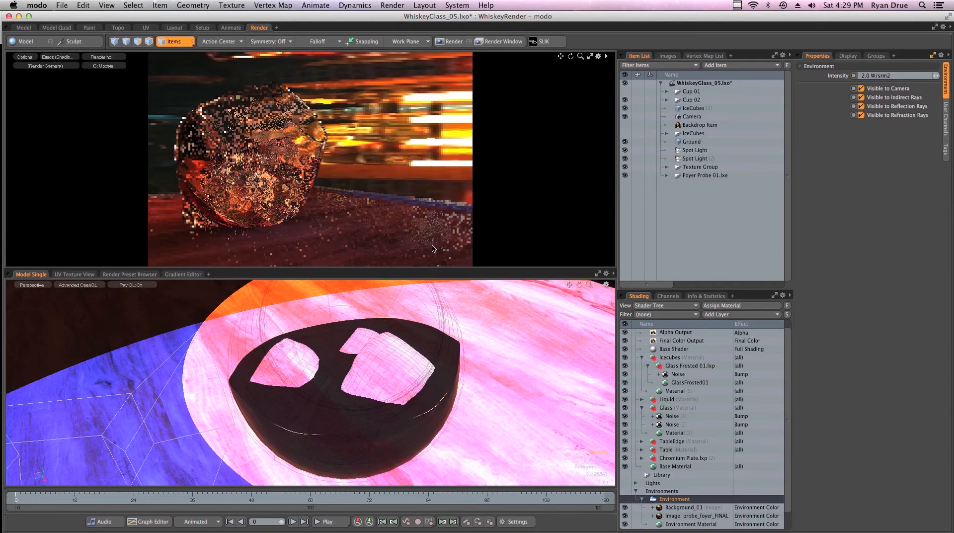
- Compare the brighter result with the Photoshop composite, then return to modo
{"action": "key", "text": "super+Tab"}
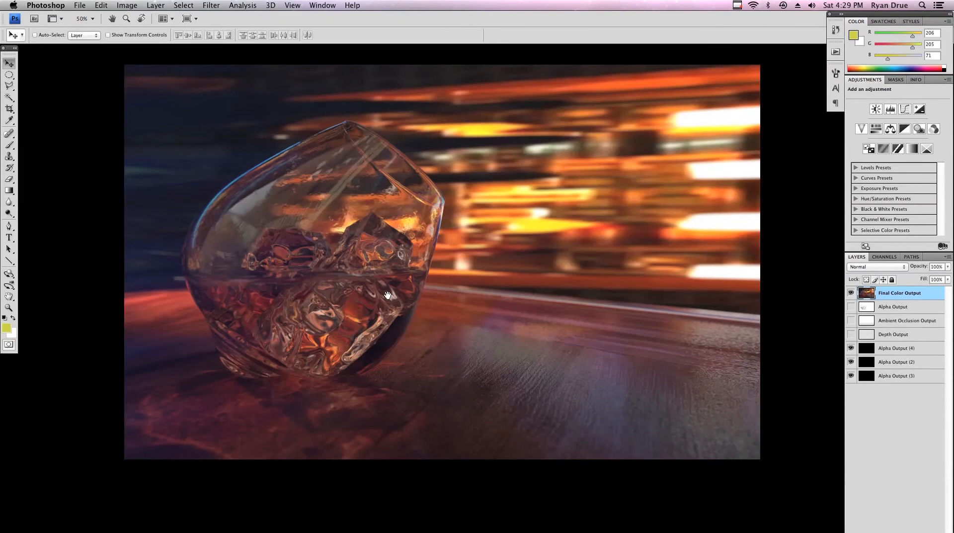
{"action": "left_click_drag", "start_coordinate": [387, 294], "coordinate": [367, 260]}
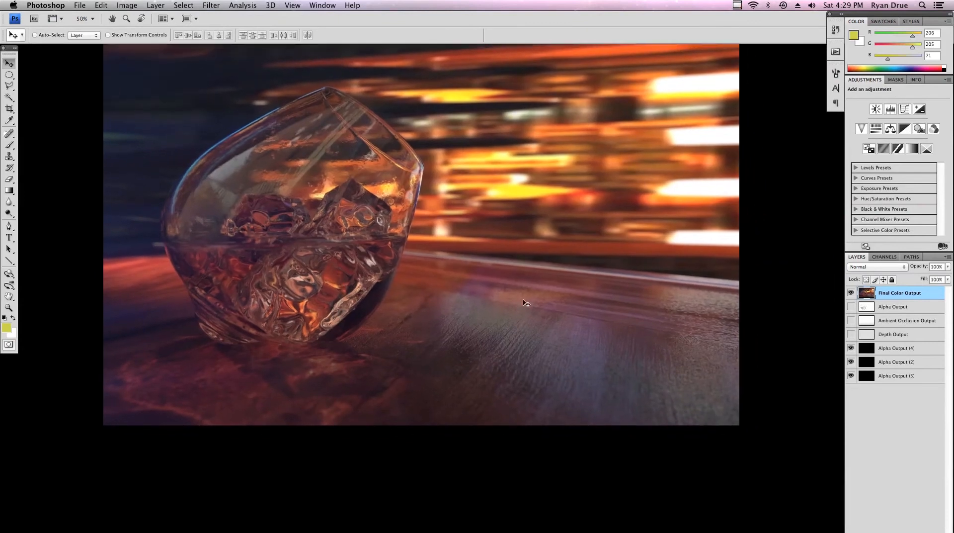
{"action": "key", "text": "super+Tab"}
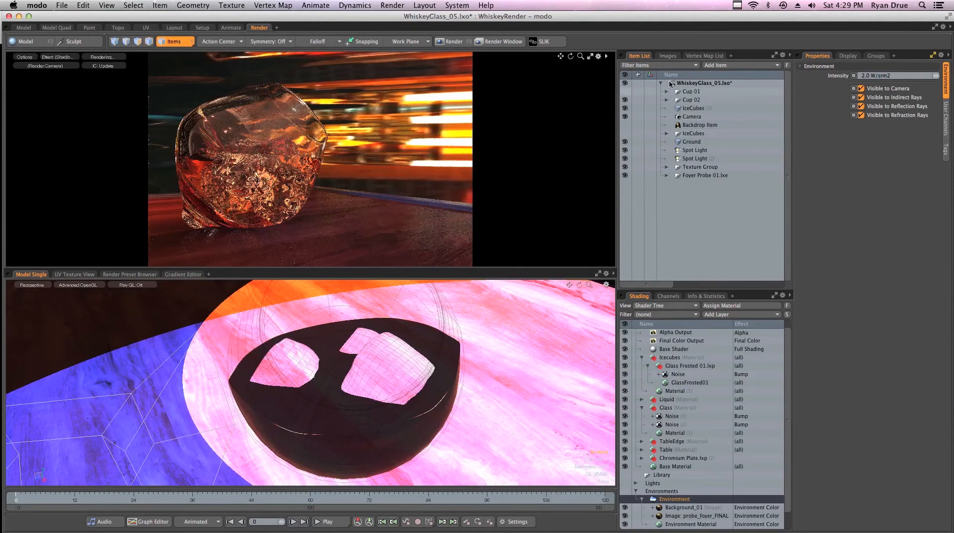
- Lower the Environment intensity to 1.5 W/srm2
{"action": "left_click", "coordinate": [909, 76]}
{"action": "type", "text": "1.5"}
{"action": "key", "text": "Return"}
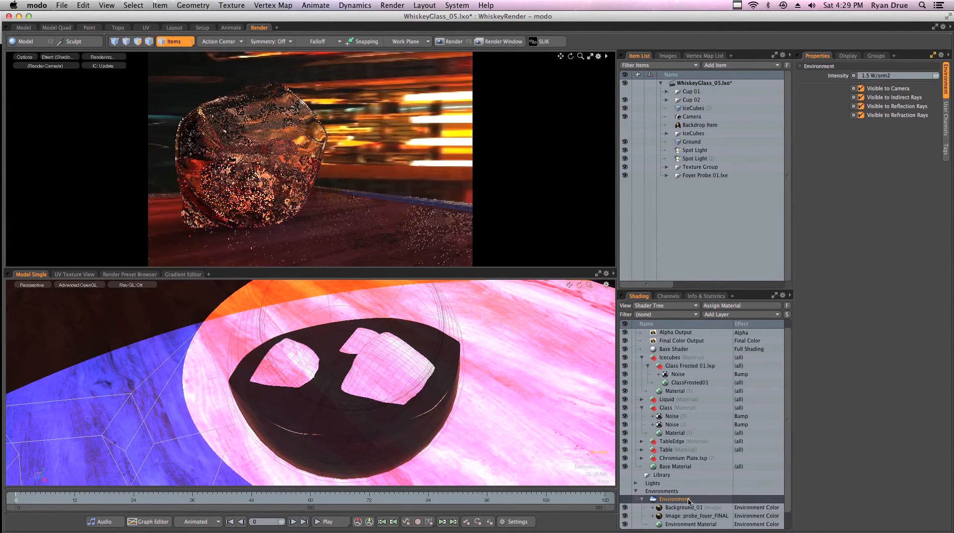
- Inspect the first Spot Light's settings, then reselect the Environment item
{"action": "scroll", "coordinate": [676, 494], "scroll_direction": "down", "scroll_amount": 1}
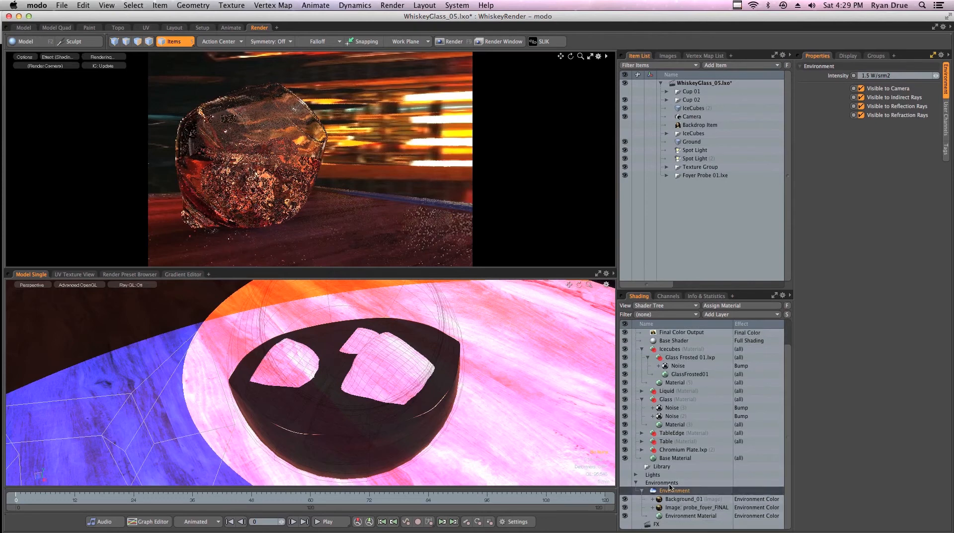
{"action": "left_click", "coordinate": [649, 476]}
{"action": "left_click", "coordinate": [637, 475]}
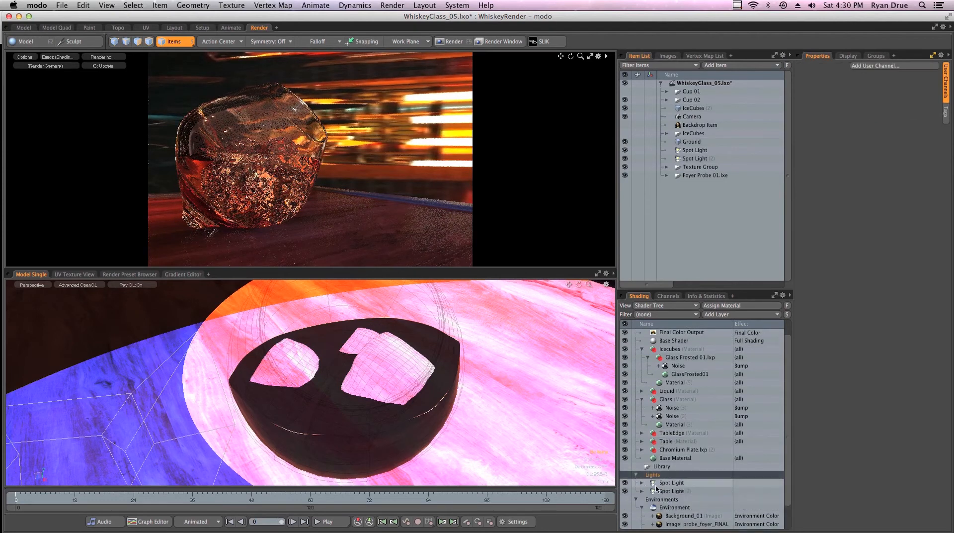
{"action": "left_click", "coordinate": [662, 483]}
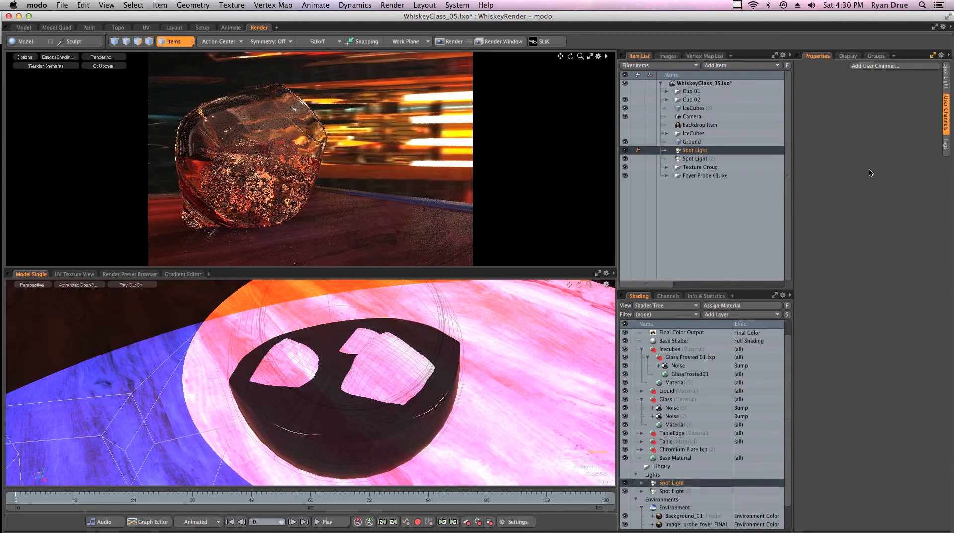
{"action": "left_click", "coordinate": [944, 79]}
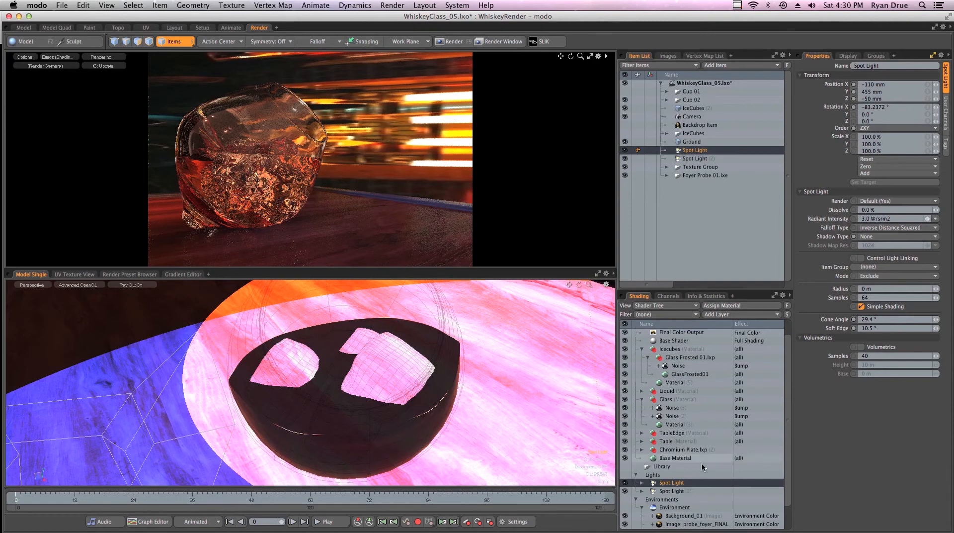
{"action": "left_click", "coordinate": [682, 501]}
{"action": "left_click", "coordinate": [685, 508]}
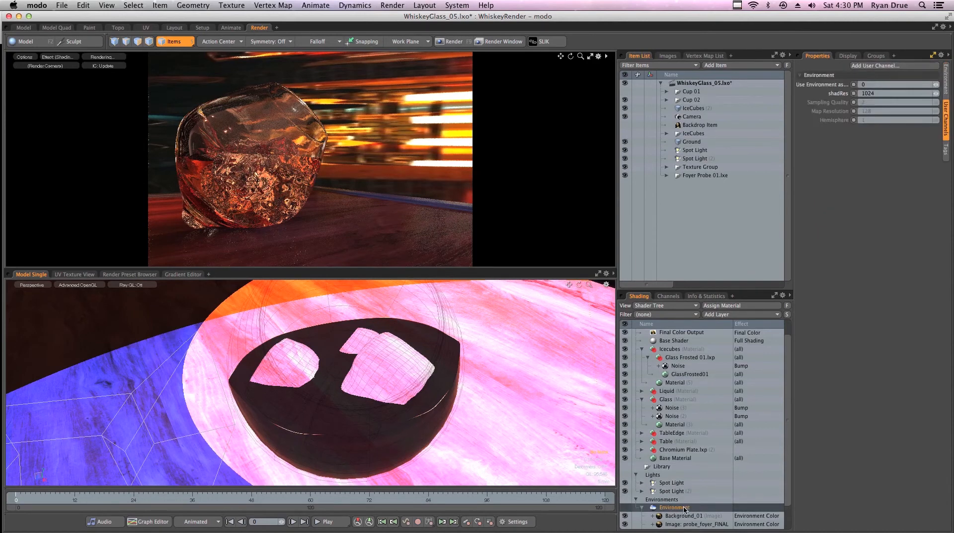
- Select the Environment's Background_01 layer: Normal blending, 100% opacity, gamma 0.4546
{"action": "left_click", "coordinate": [944, 85]}
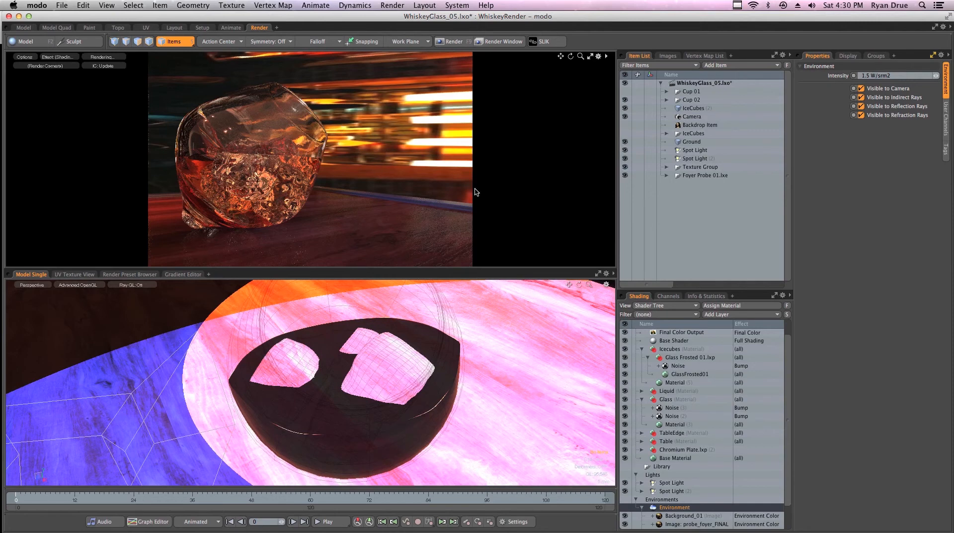
{"action": "scroll", "coordinate": [762, 400], "scroll_direction": "down", "scroll_amount": 2}
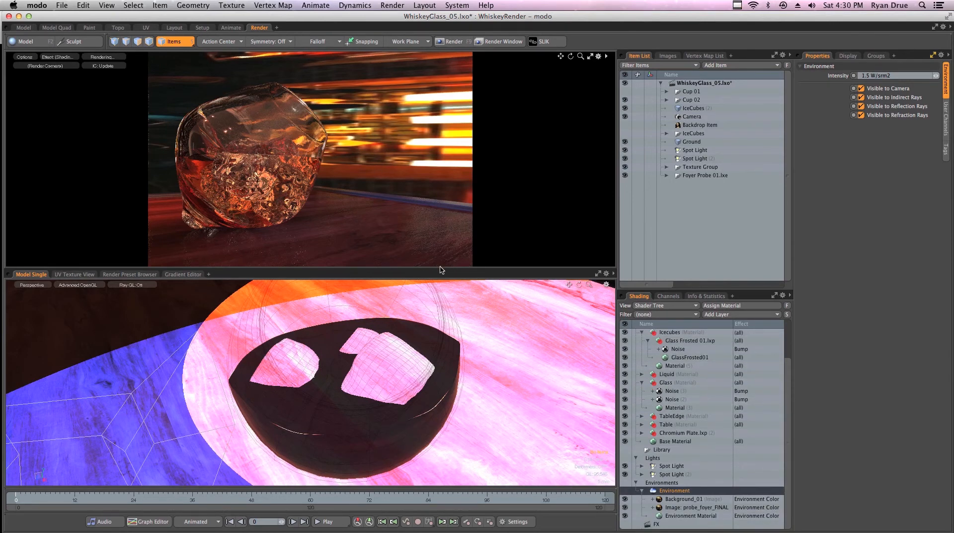
{"action": "left_click", "coordinate": [690, 500]}
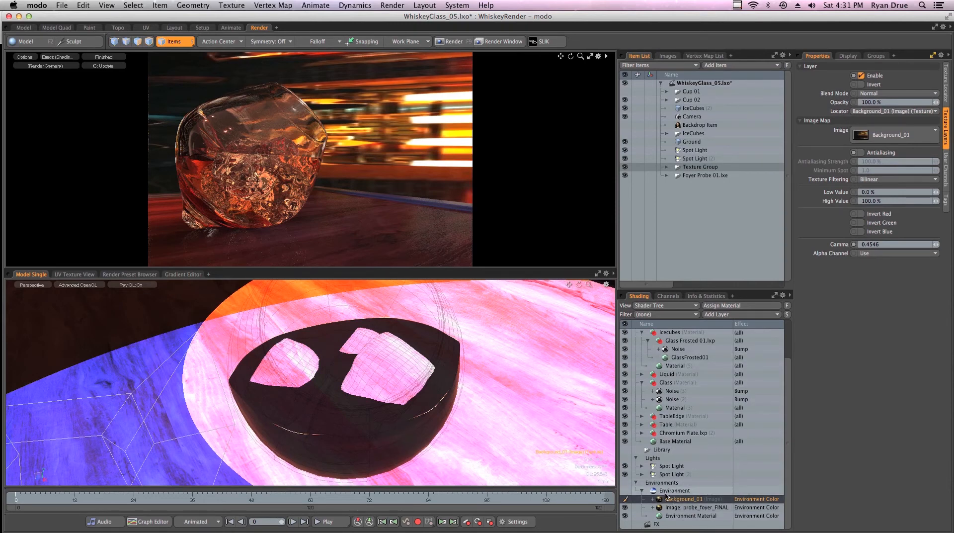
- Add a Processing > Process layer to the Environment in the Shader Tree
{"action": "left_click", "coordinate": [716, 315]}
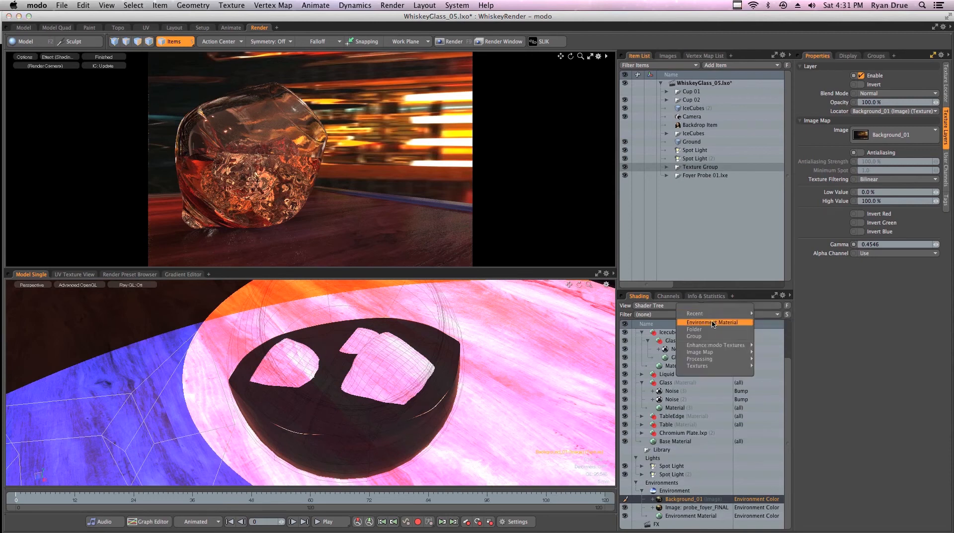
{"action": "mouse_move", "coordinate": [706, 360]}
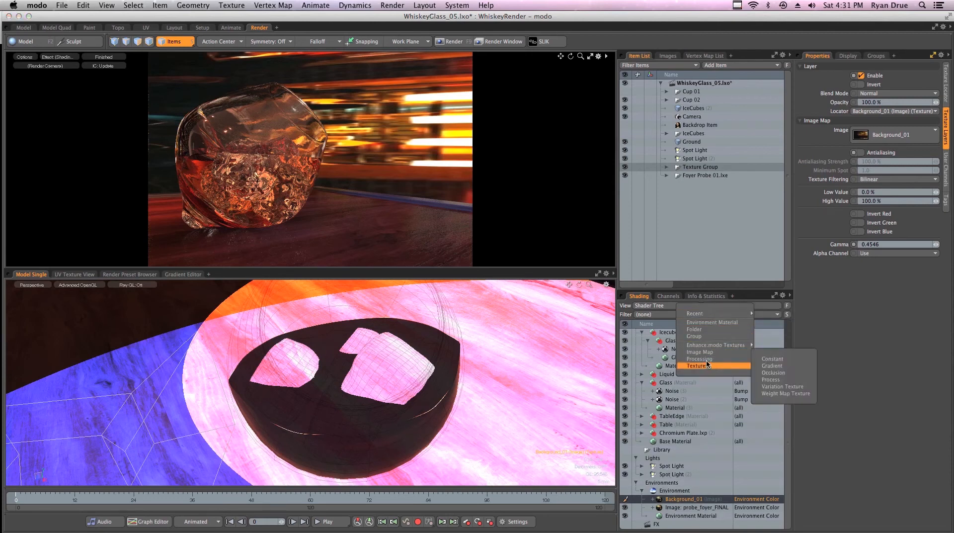
{"action": "left_click", "coordinate": [775, 380]}
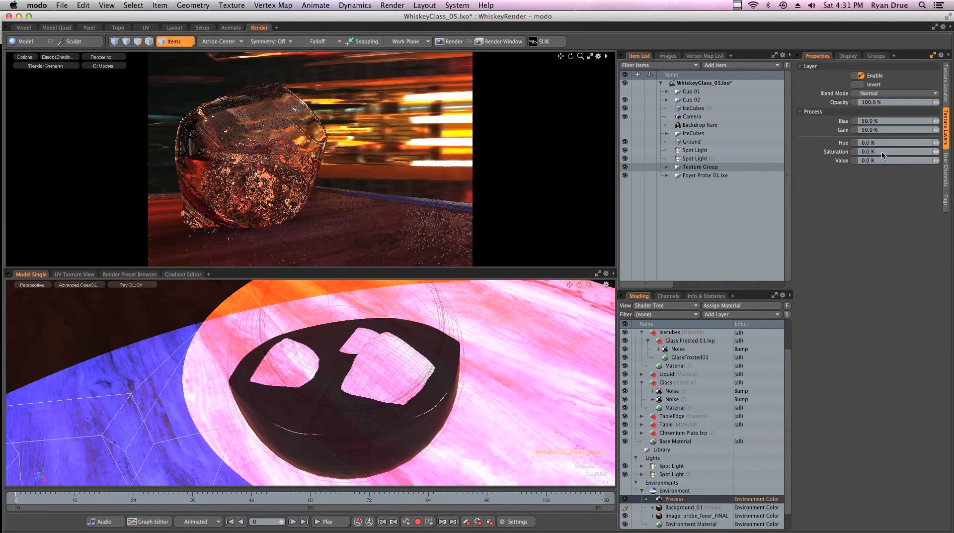
- Preview the environment Process layer's saturation at -100 %, then at 100 %
{"action": "left_click", "coordinate": [883, 151]}
{"action": "type", "text": "-10"}
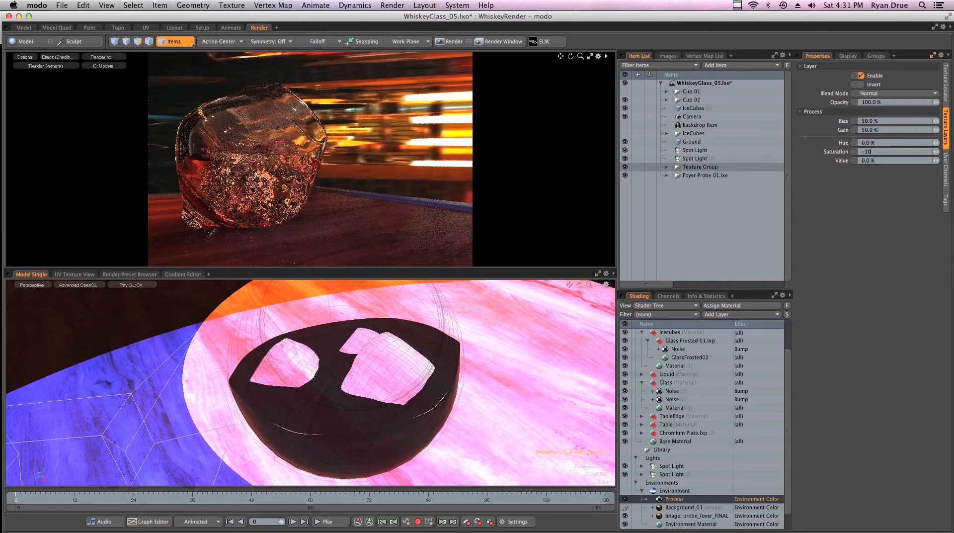
{"action": "type", "text": "0"}
{"action": "key", "text": "Return"}
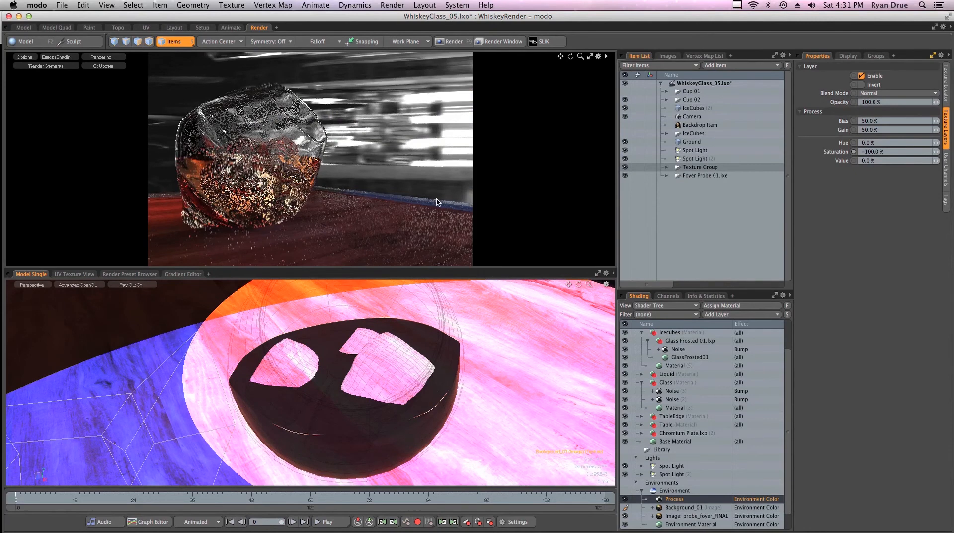
{"action": "double_click", "coordinate": [887, 153]}
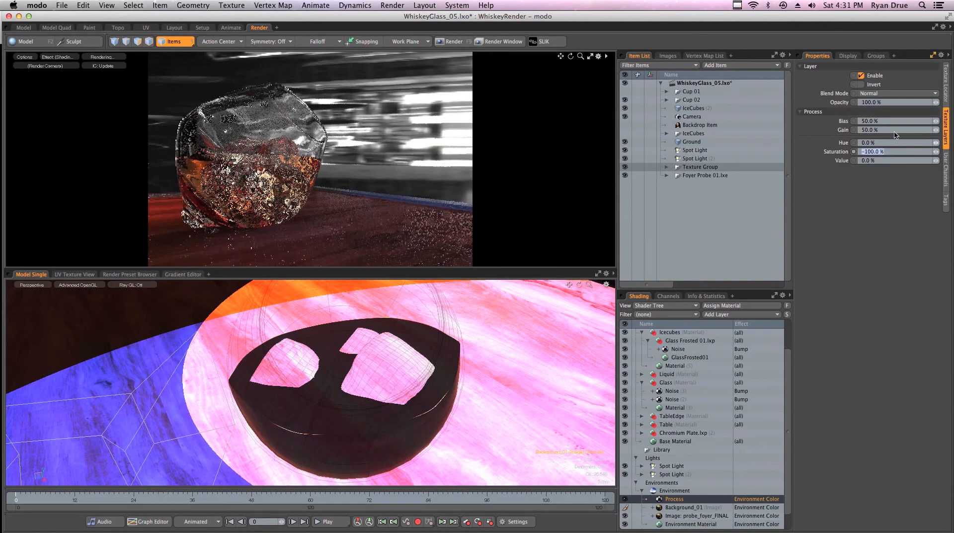
{"action": "type", "text": "100"}
{"action": "key", "text": "Return"}
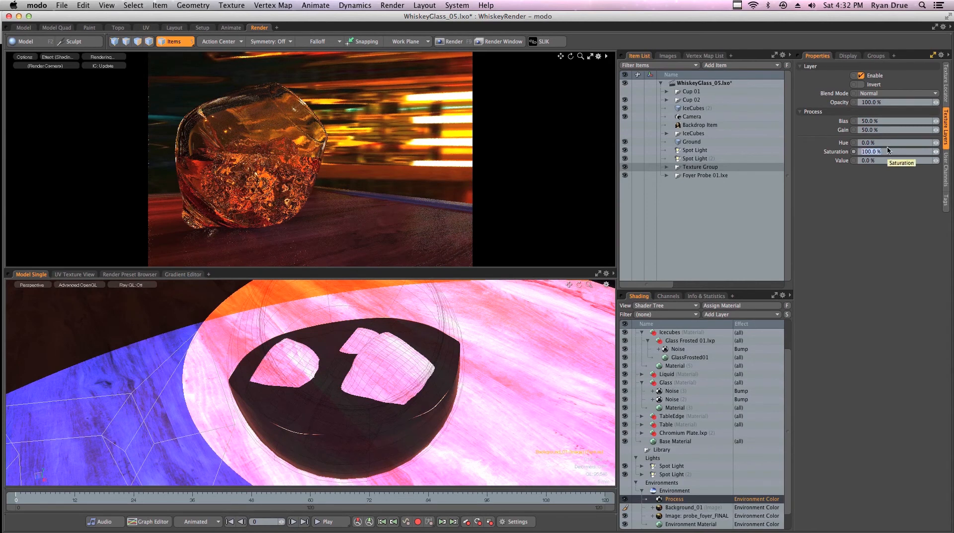
- Reset saturation to 0 % and expand the Table and Polished Mahogany layers
{"action": "type", "text": "0"}
{"action": "key", "text": "Return"}
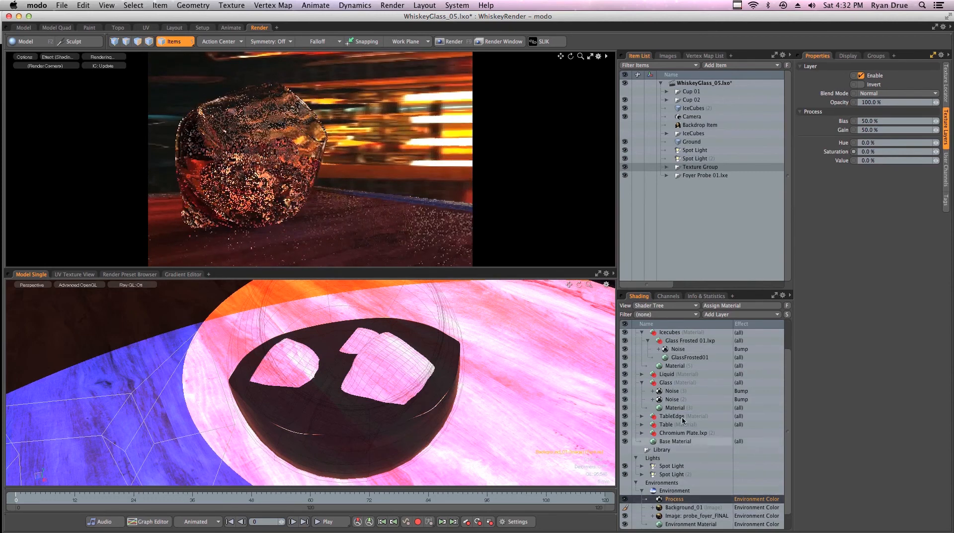
{"action": "left_click", "coordinate": [642, 425]}
{"action": "left_click", "coordinate": [648, 432]}
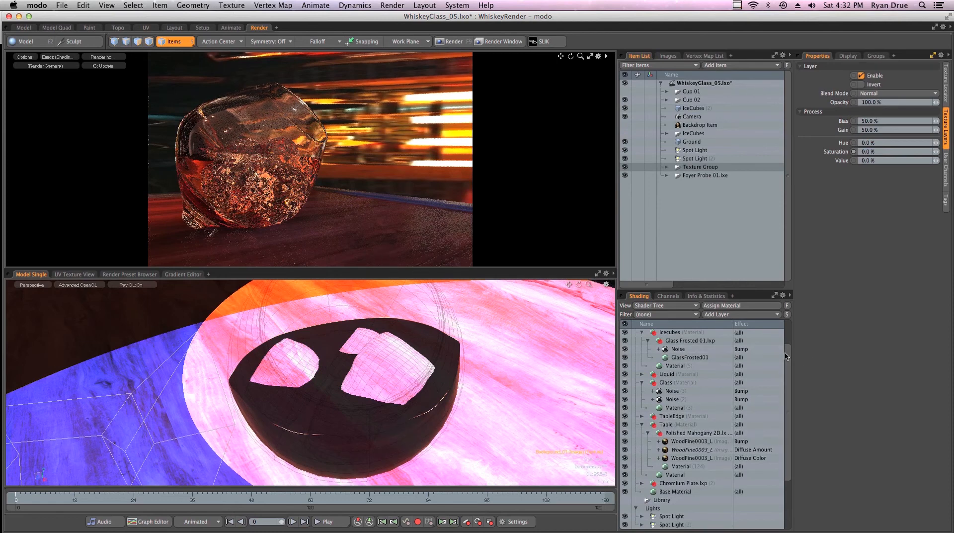
{"action": "scroll", "coordinate": [780, 408], "scroll_direction": "down", "scroll_amount": 4}
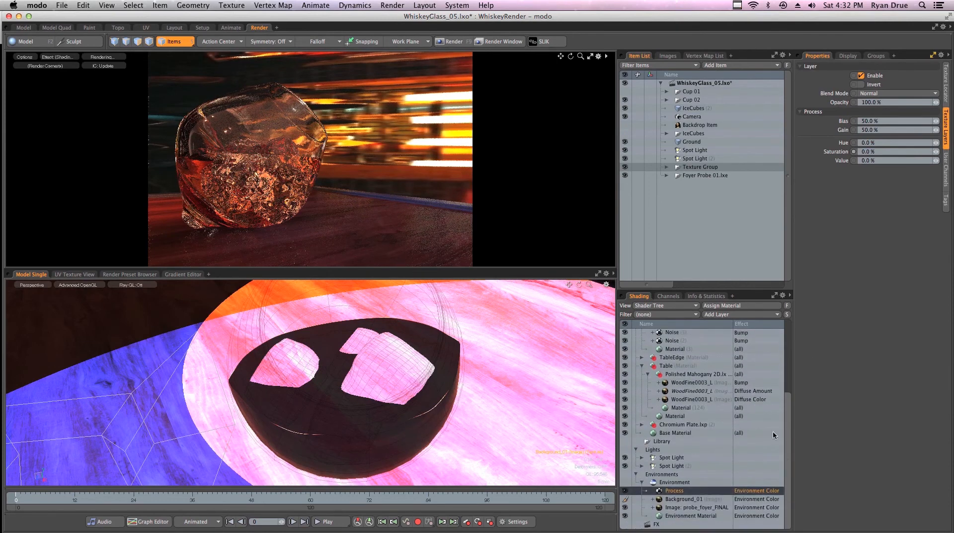
{"action": "left_click", "coordinate": [688, 491]}
{"action": "left_click", "coordinate": [678, 498]}
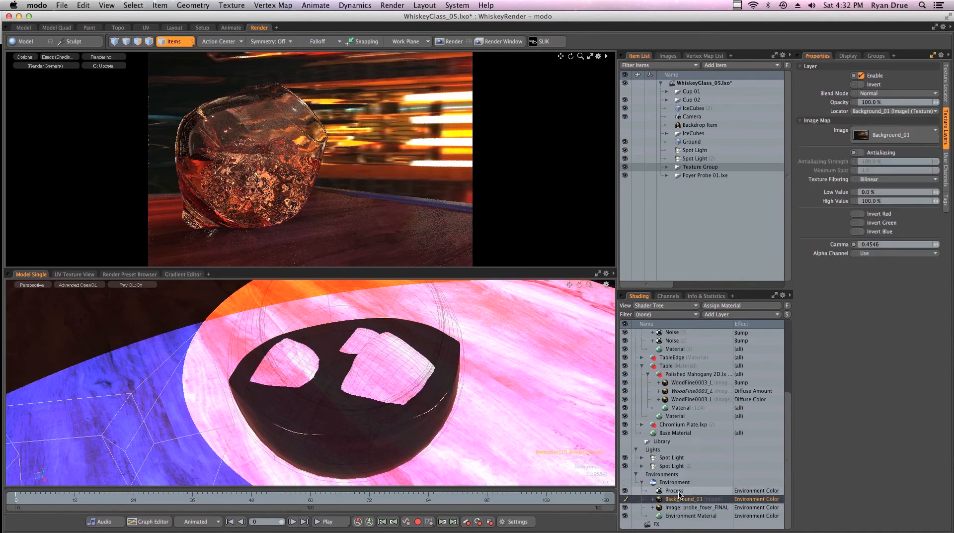
{"action": "left_click", "coordinate": [677, 491]}
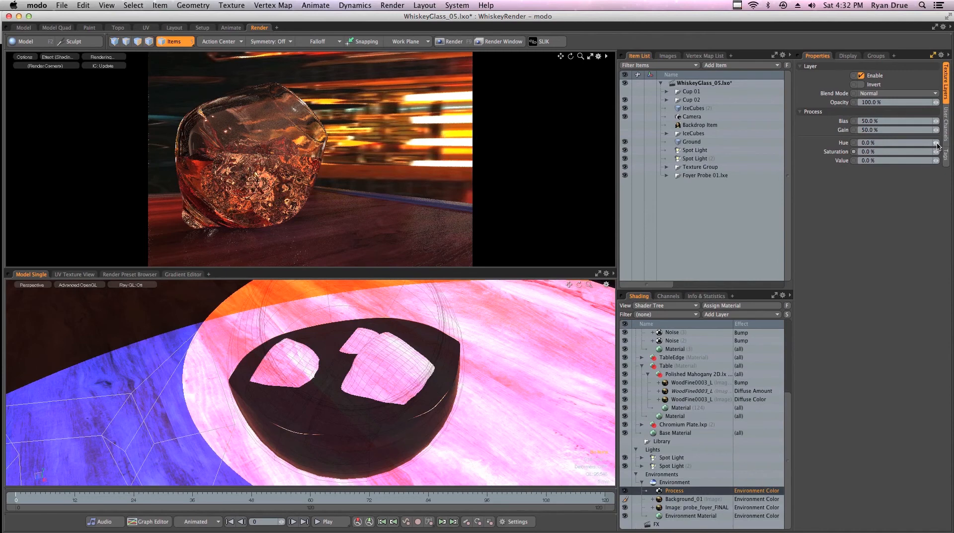
{"action": "left_click_drag", "start_coordinate": [938, 145], "coordinate": [913, 145]}
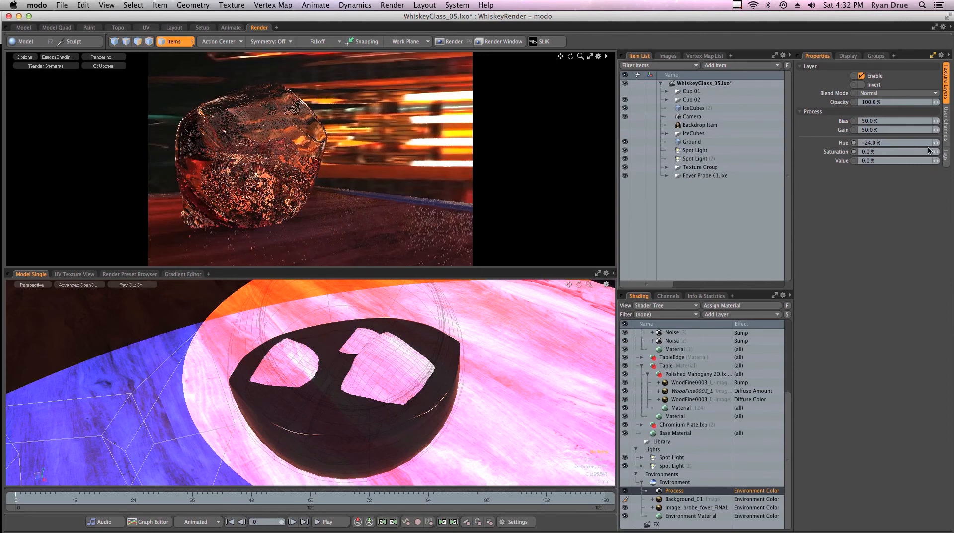
{"action": "left_click_drag", "start_coordinate": [935, 143], "coordinate": [815, 143]}
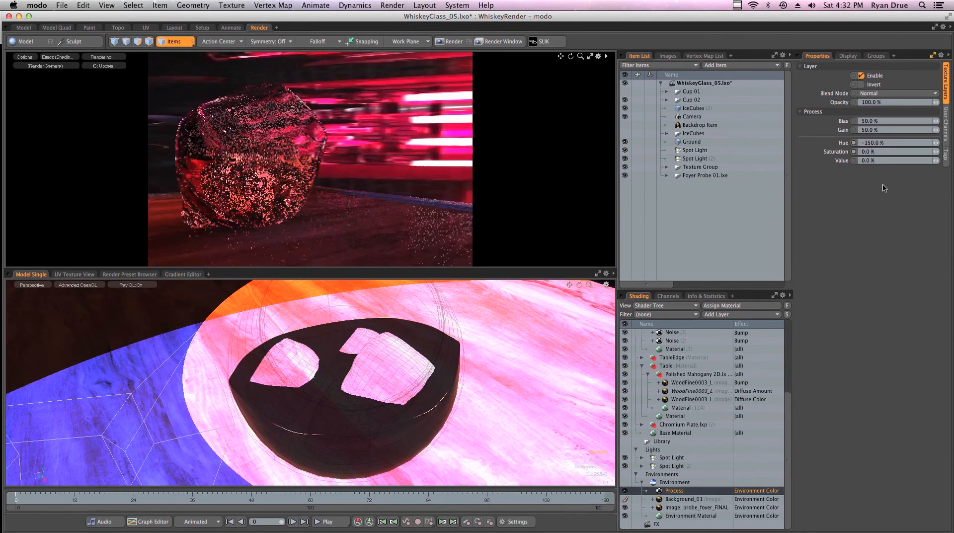
{"action": "left_click", "coordinate": [898, 142]}
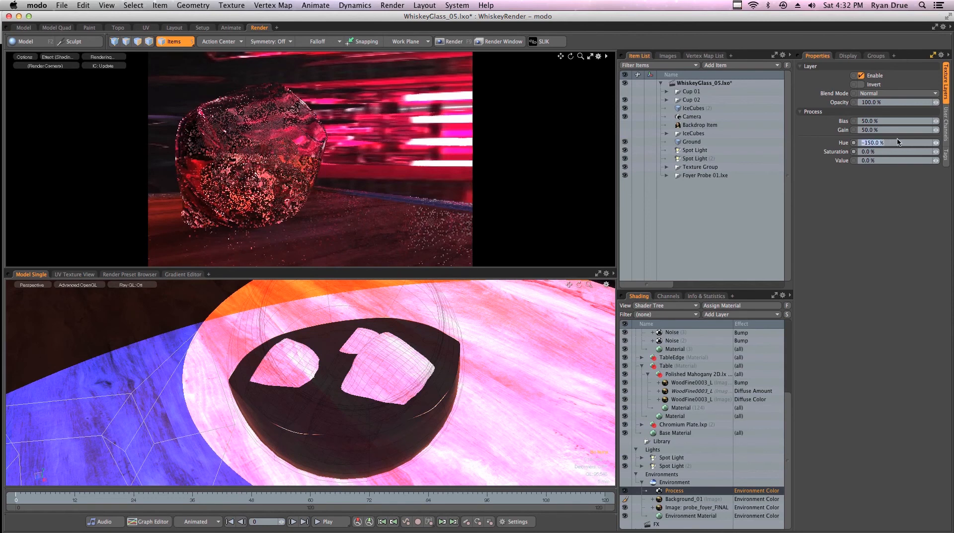
{"action": "type", "text": "100"}
{"action": "key", "text": "Return"}
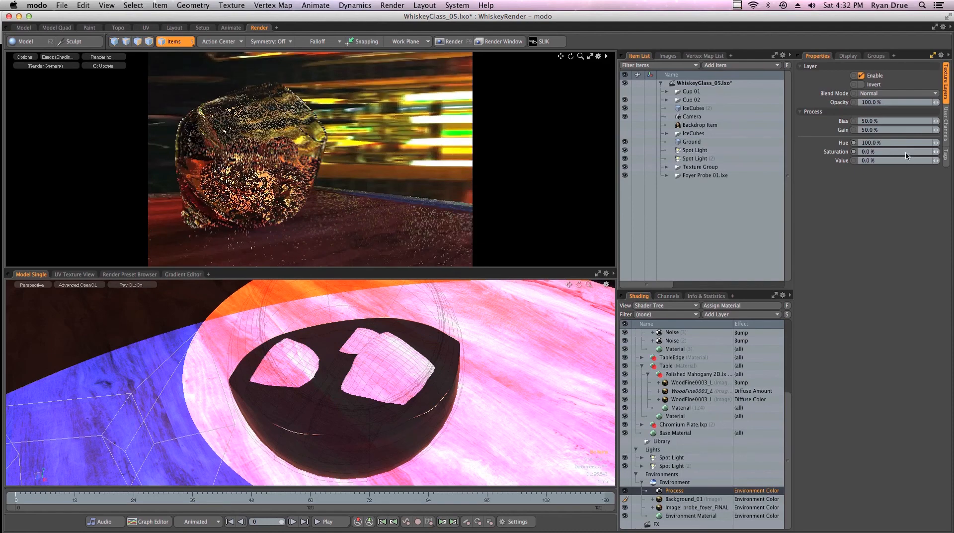
{"action": "left_click_drag", "start_coordinate": [937, 144], "coordinate": [889, 140]}
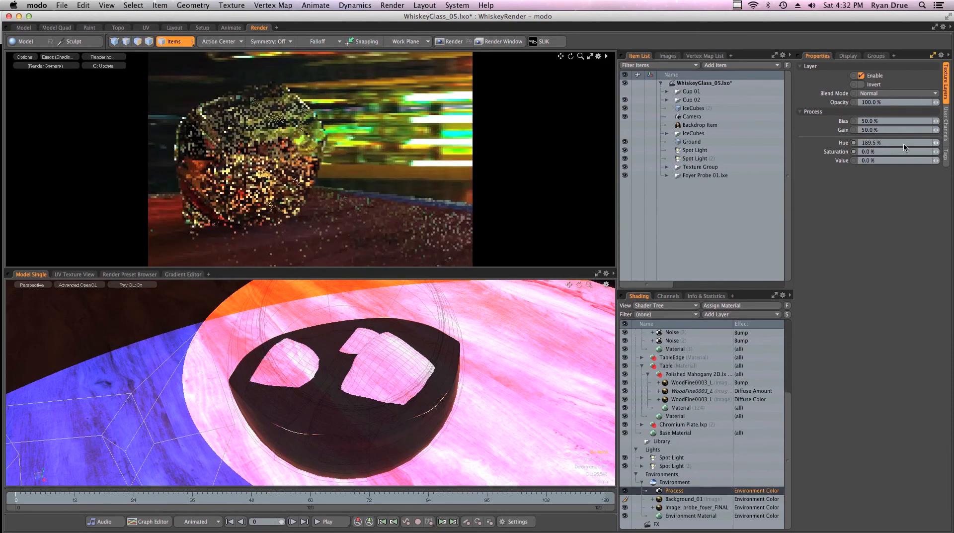
{"action": "left_click", "coordinate": [903, 143]}
{"action": "type", "text": "500"}
{"action": "key", "text": "Return"}
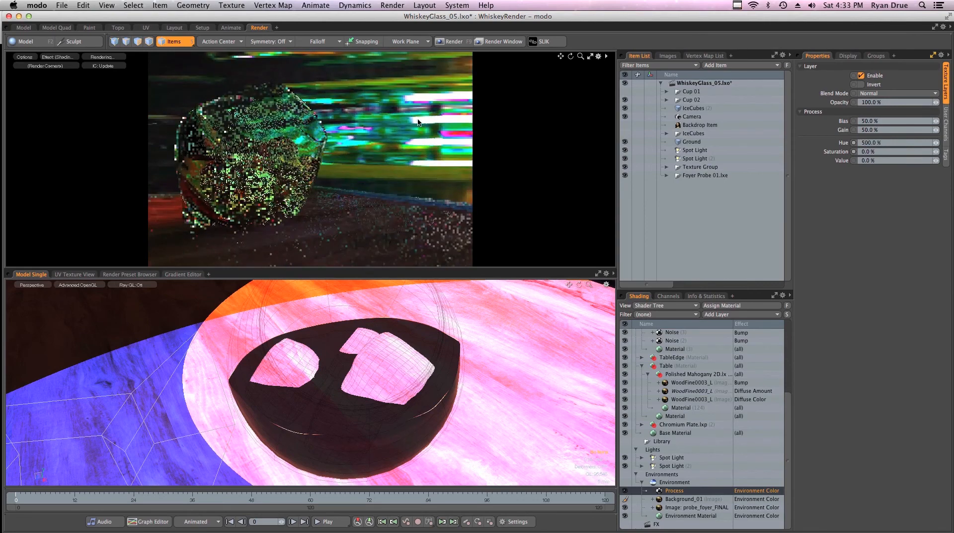
{"action": "left_click", "coordinate": [925, 143]}
{"action": "type", "text": "0"}
{"action": "key", "text": "Return"}
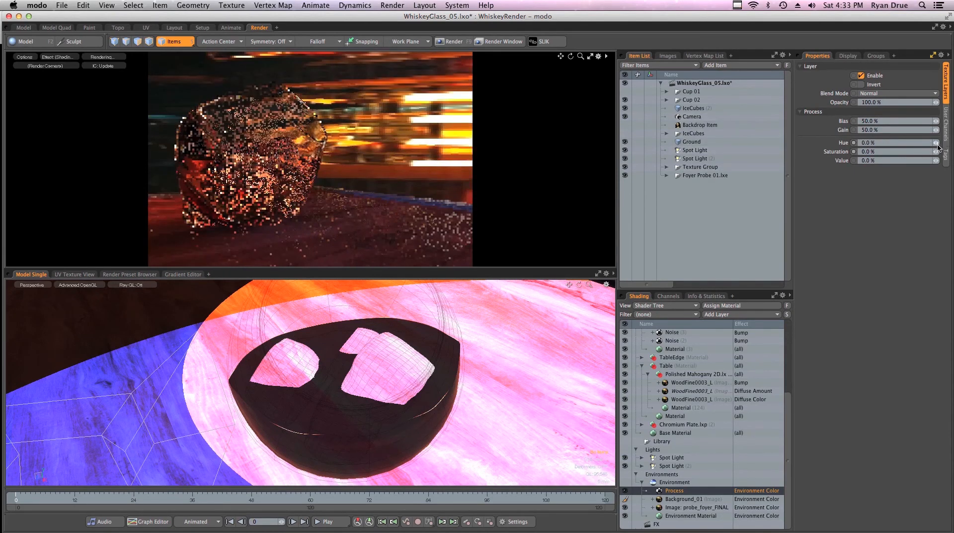
- Preview hue values with the mini-slider, then enter -30 % as the Process layer's hue
{"action": "left_click", "coordinate": [937, 143]}
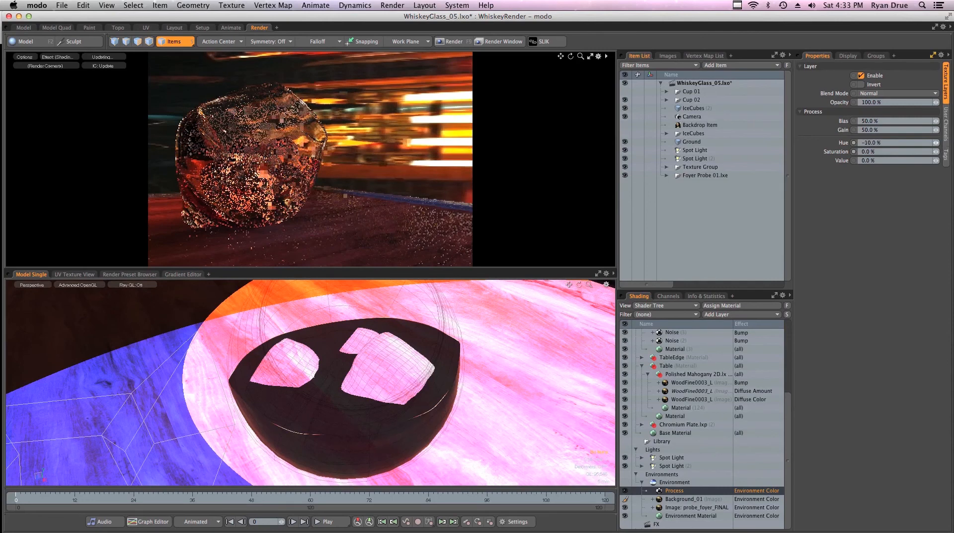
{"action": "left_click_drag", "start_coordinate": [936, 144], "coordinate": [935, 143]}
{"action": "left_click_drag", "start_coordinate": [861, 142], "coordinate": [860, 142]}
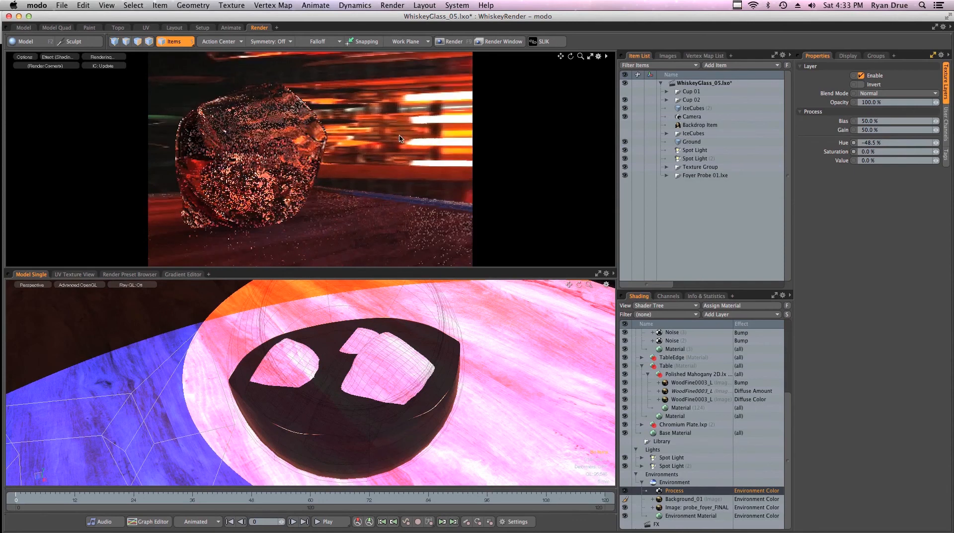
{"action": "left_click", "coordinate": [886, 141]}
{"action": "type", "text": "+3"}
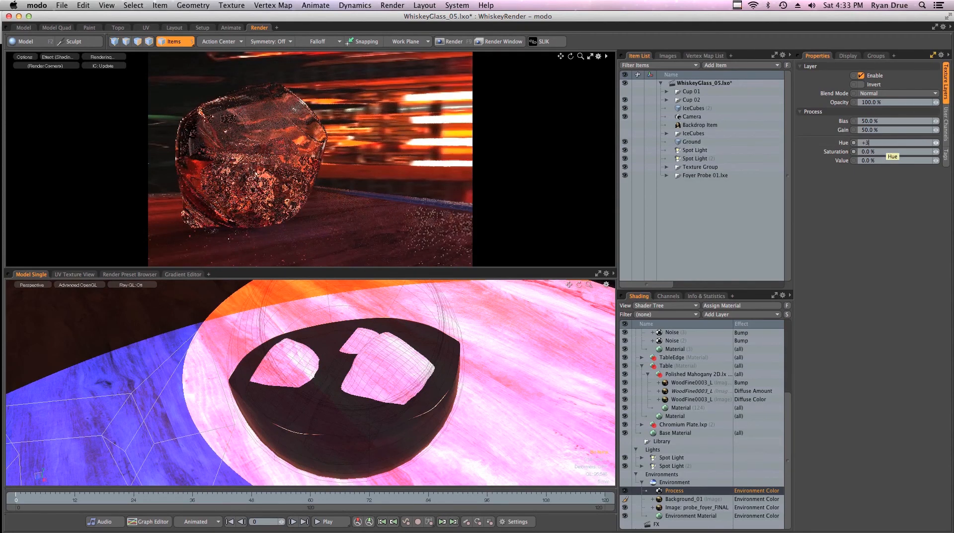
{"action": "key", "text": "BackSpace"}
{"action": "type", "text": "-3"}
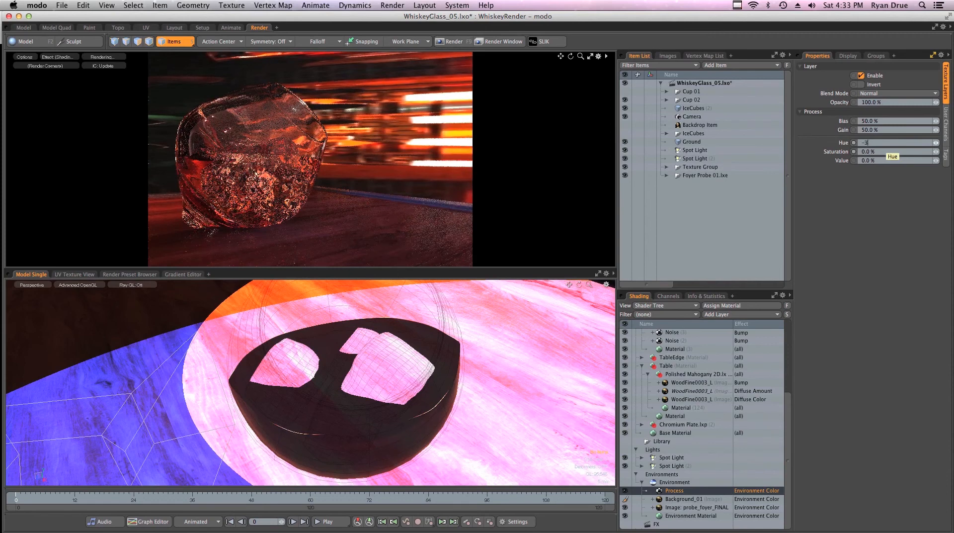
{"action": "type", "text": "0"}
{"action": "key", "text": "Return"}
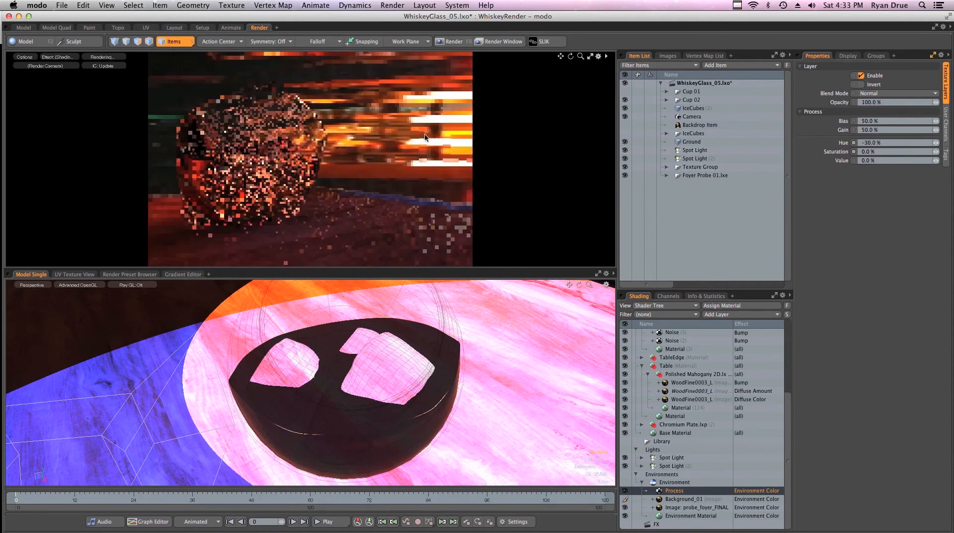